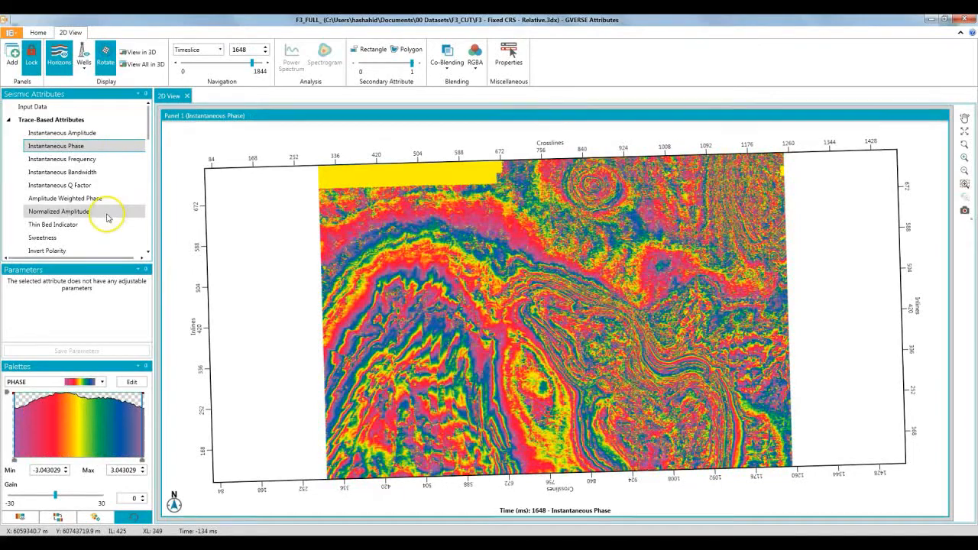
Preview the Sweetness attribute on the timeslice, restore Input Data and expand the 2D view to six panels
left_click(115, 237)
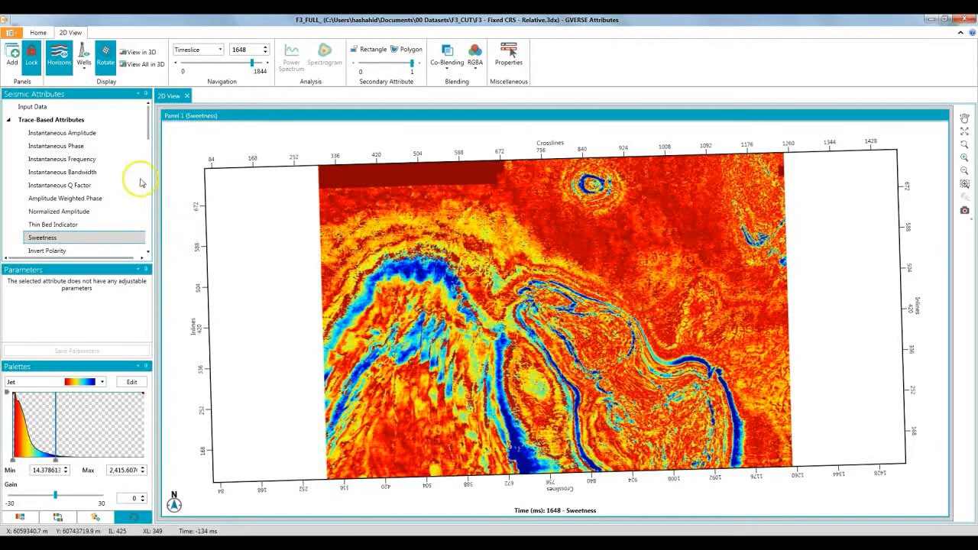
left_click(34, 106)
left_click(15, 71)
left_click(15, 71)
left_click(15, 71)
left_click(16, 71)
left_click(16, 71)
Display Instantaneous Phase in Panel 2 and frequency-tuned Semblance in Panel 3
left_click(468, 204)
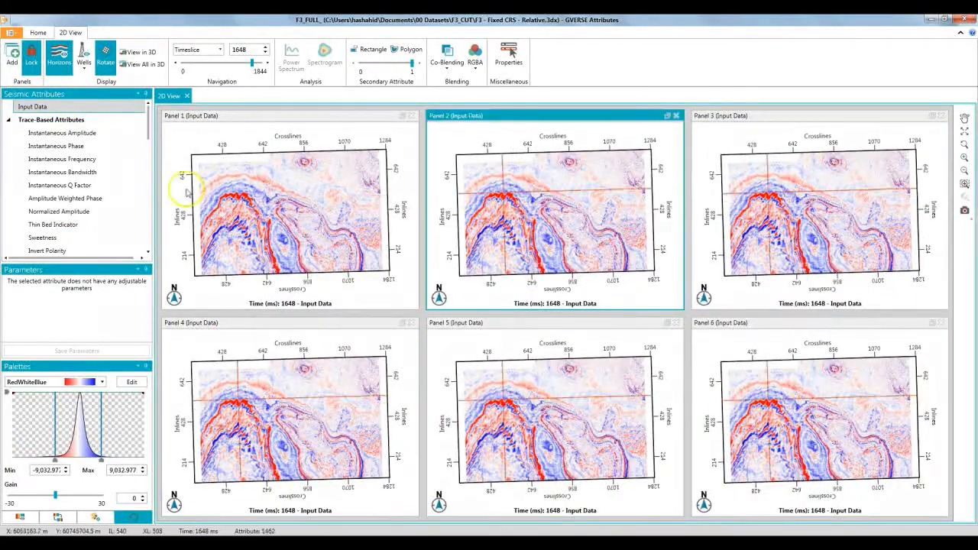
left_click(100, 146)
left_click(707, 197)
scroll(83, 210, "down", 4)
left_click(76, 236)
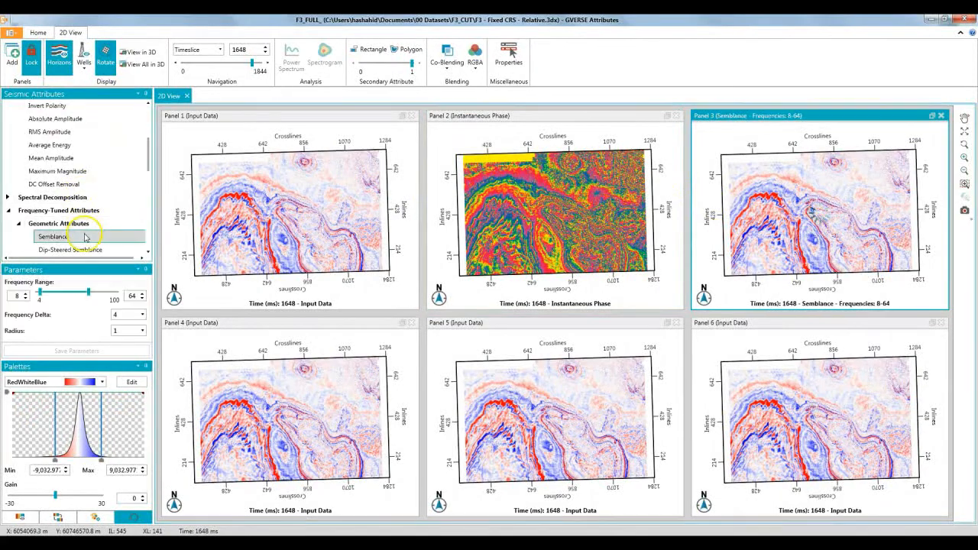
Display Enhanced Semblance in Panel 4 and tensor-based Coherence in Panel 5
left_click(260, 365)
scroll(86, 212, "down", 3)
scroll(87, 212, "down", 3)
left_click(80, 226)
left_click(547, 416)
scroll(71, 217, "down", 10)
scroll(70, 217, "down", 3)
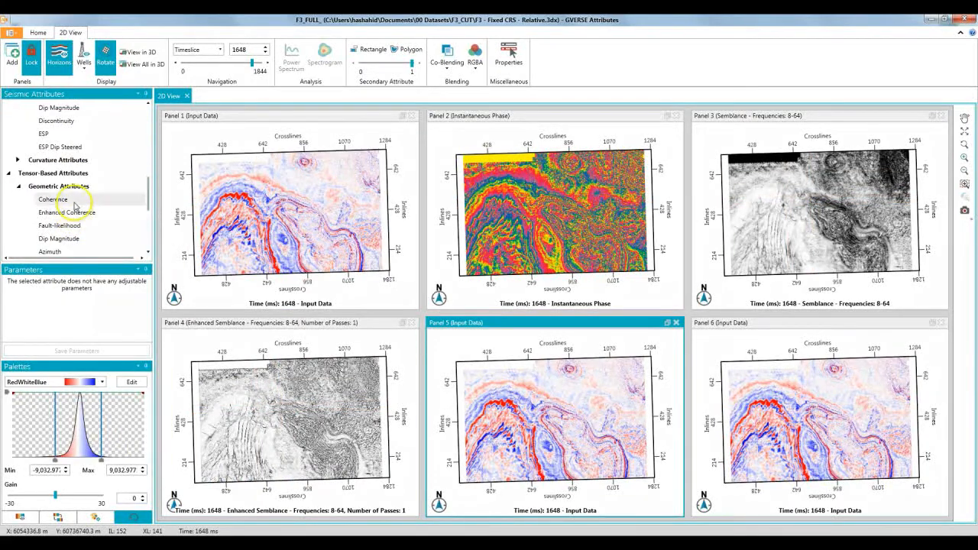
left_click(58, 199)
Display the tensor-based Maximum Curvature attribute in Panel 6
left_click(829, 412)
scroll(99, 221, "down", 10)
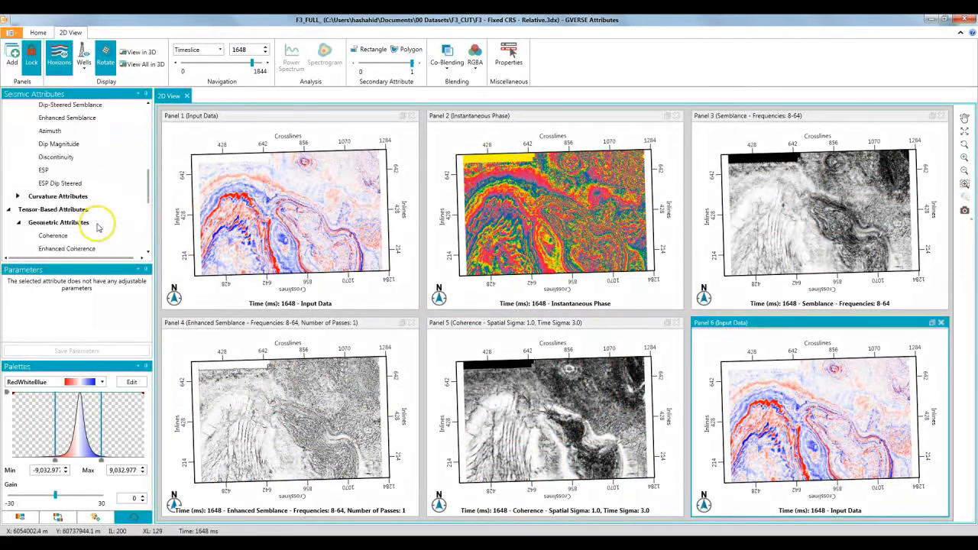
left_click(99, 222)
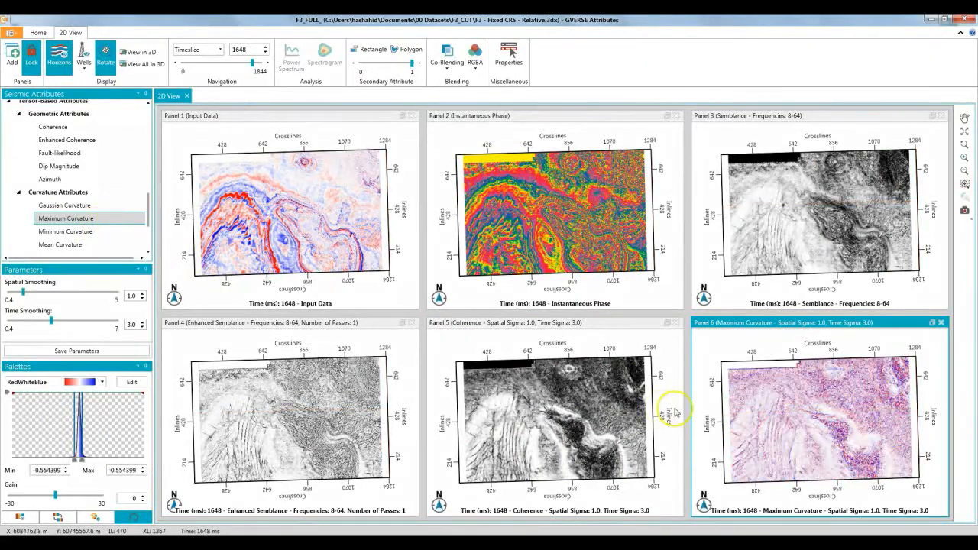
Examine the faulted area at close range and compare how the six attribute panels image the same locations
left_click(594, 237)
scroll(594, 236, "up", 5)
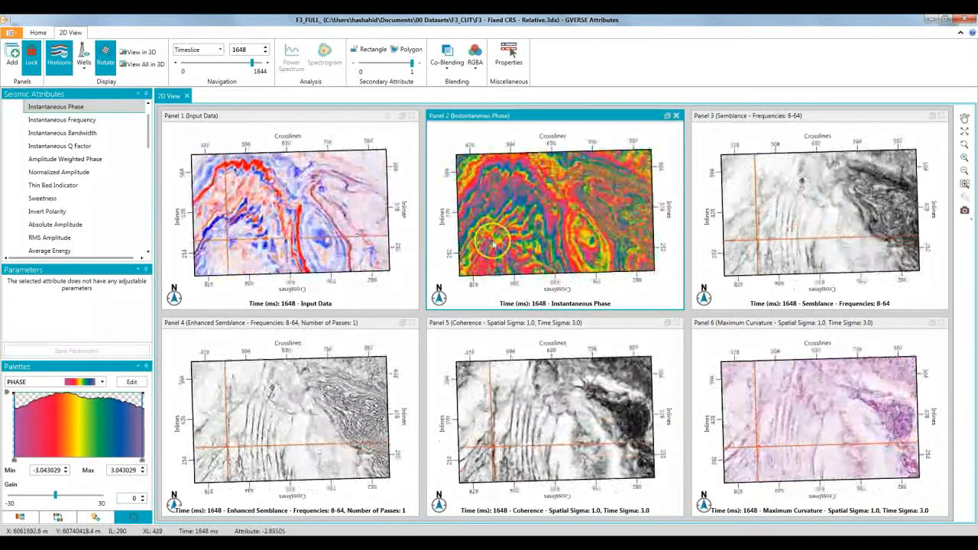
scroll(594, 235, "up", 1)
middle_click_drag(594, 235, 543, 237)
scroll(544, 237, "up", 2)
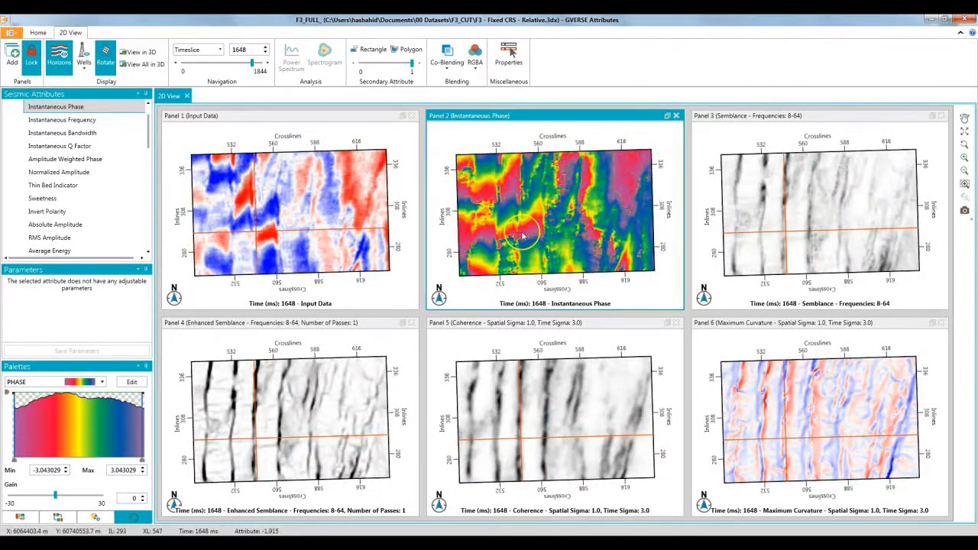
left_click(696, 238)
scroll(694, 239, "down", 3)
left_click(272, 371)
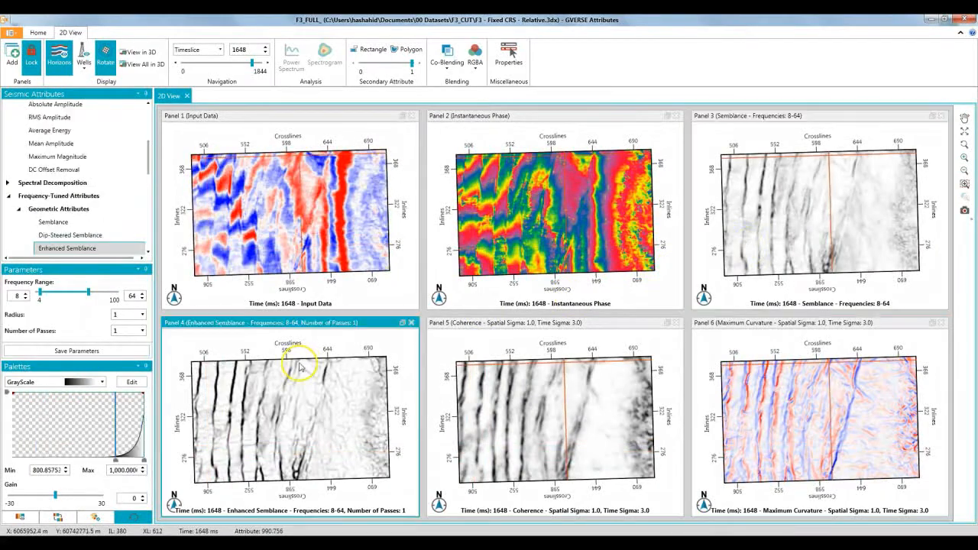
left_click(509, 379)
left_click(308, 393)
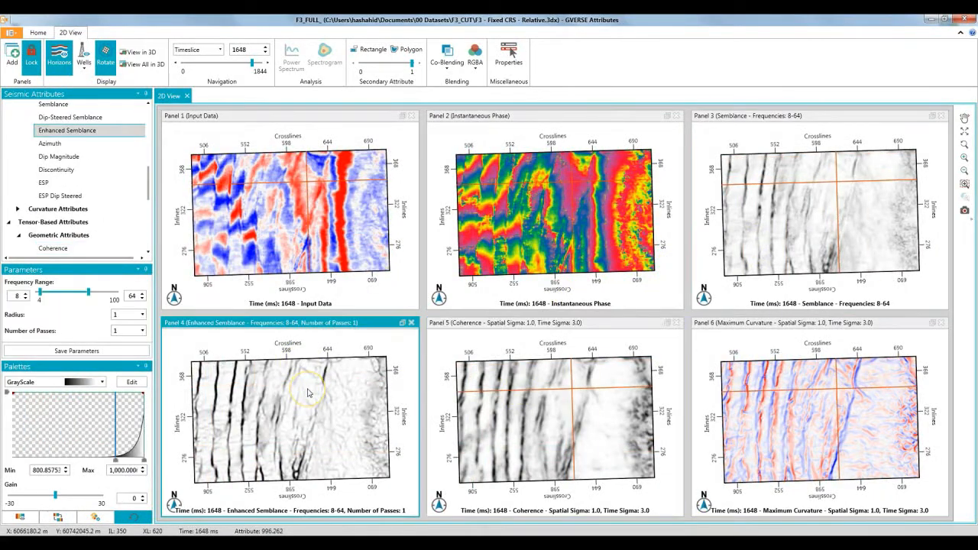
Move all the panels to the 1748 ms timeslice and show a wider part of the faulted area
left_click(264, 64)
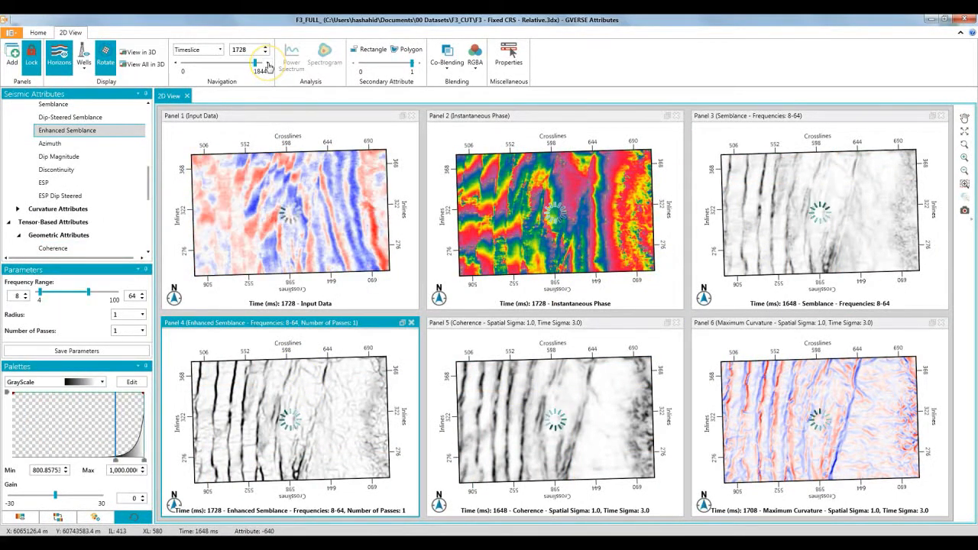
left_click(274, 396)
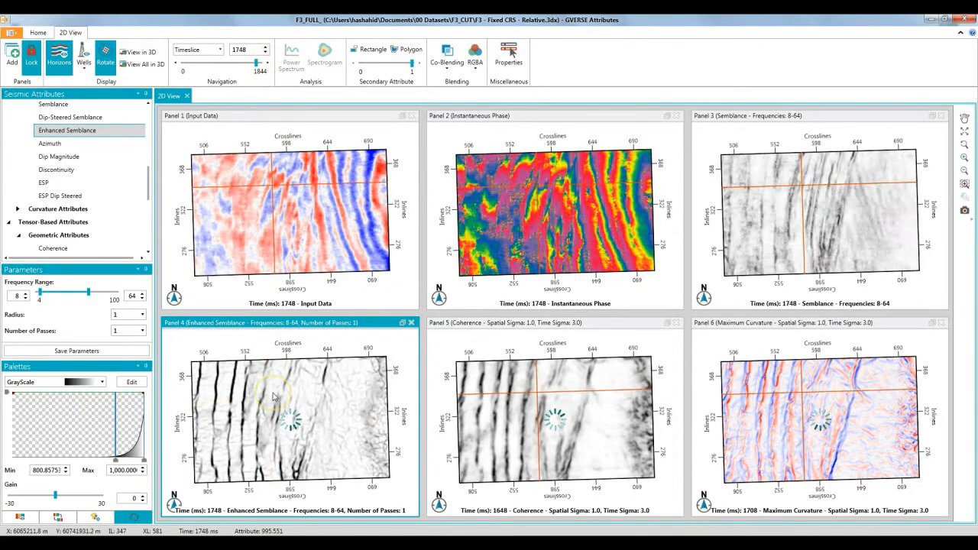
scroll(272, 396, "down", 3)
middle_click_drag(262, 398, 333, 393)
scroll(333, 394, "down", 1)
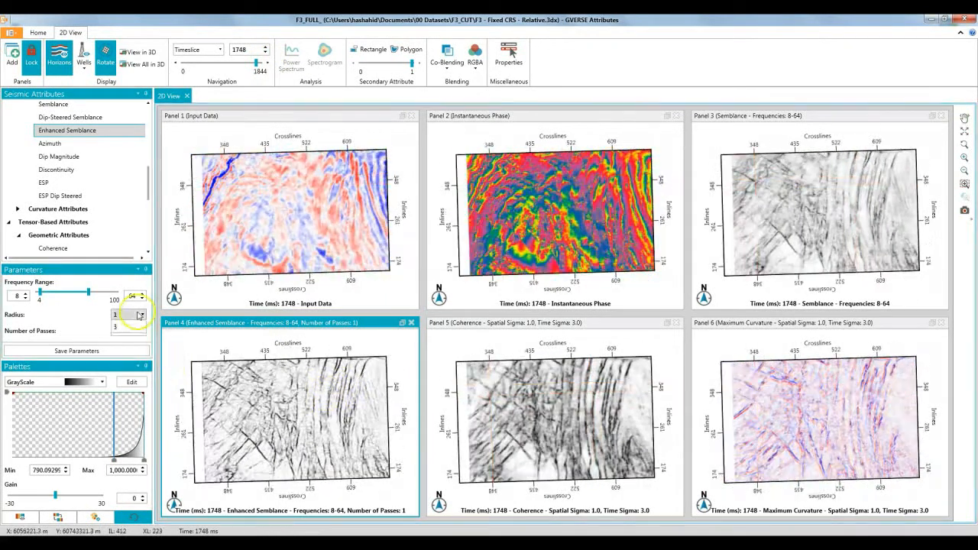
Set the Enhanced Semblance radius to 2 in Panel 4 and open that timeslice in a 3D view
left_click(136, 338)
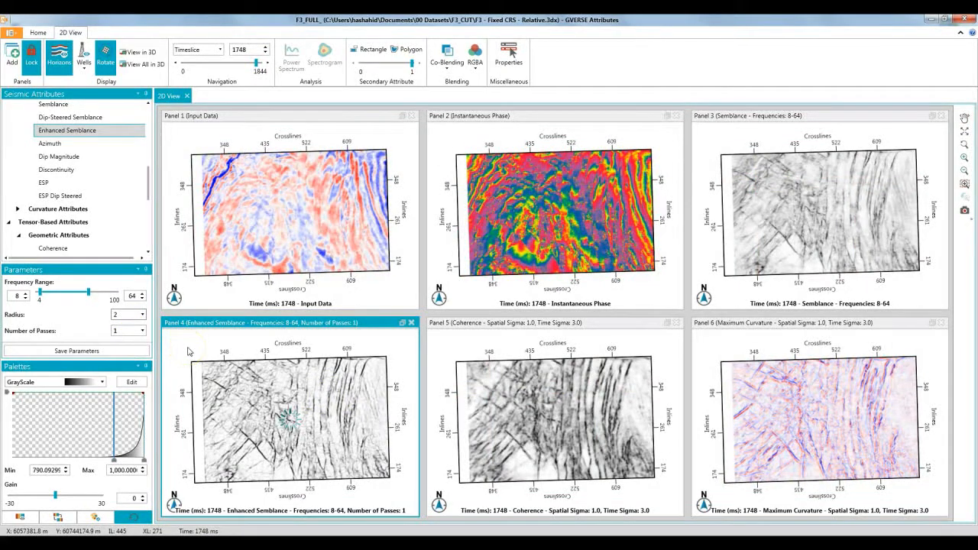
left_click(187, 353)
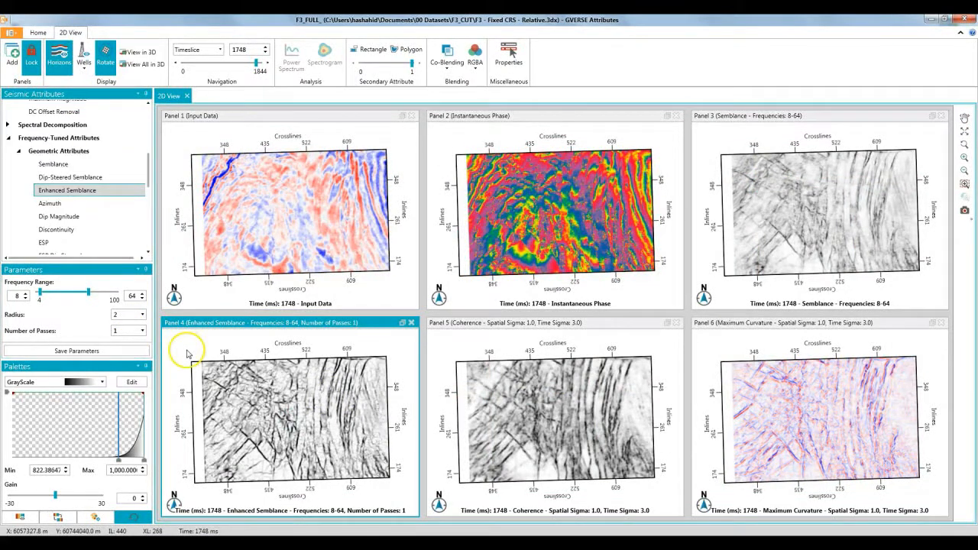
left_click(138, 52)
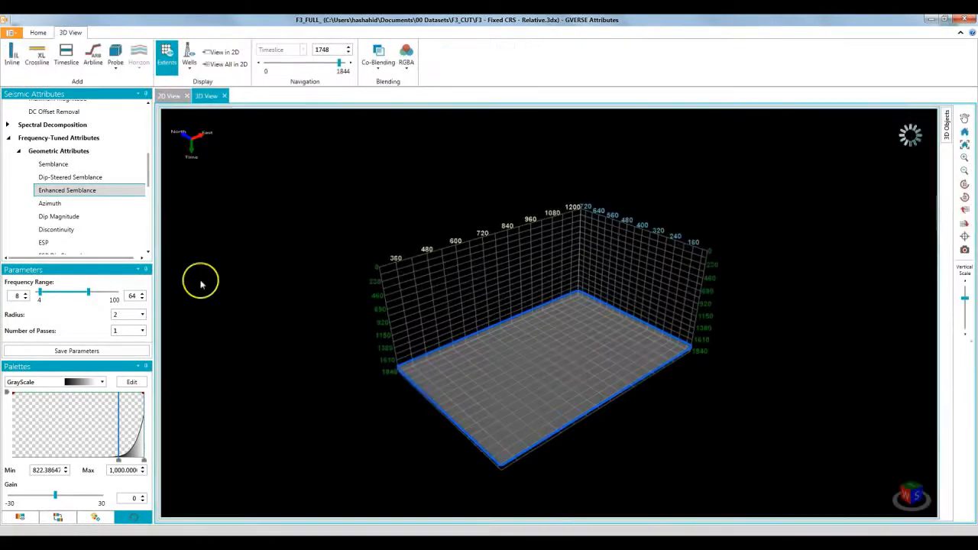
Add an inline and a crossline to the 3D scene and apply Enhanced Semblance to both sections
left_click(14, 52)
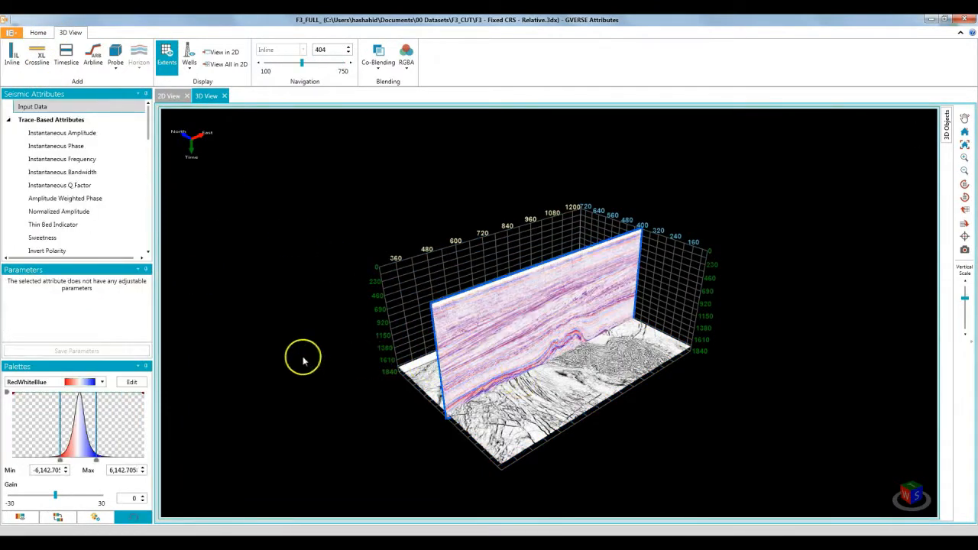
left_click(37, 54)
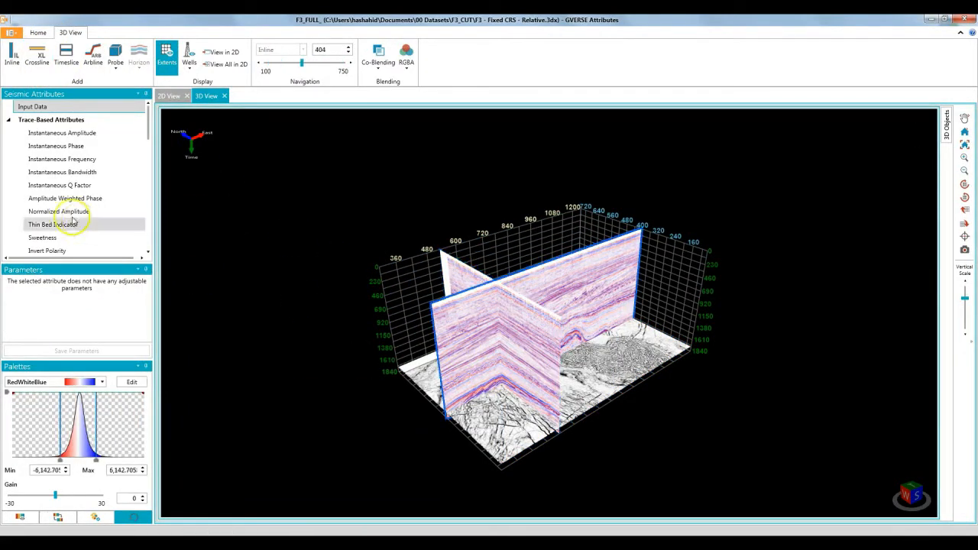
scroll(74, 222, "down", 5)
left_click(90, 154)
left_click(527, 357)
scroll(42, 153, "down", 6)
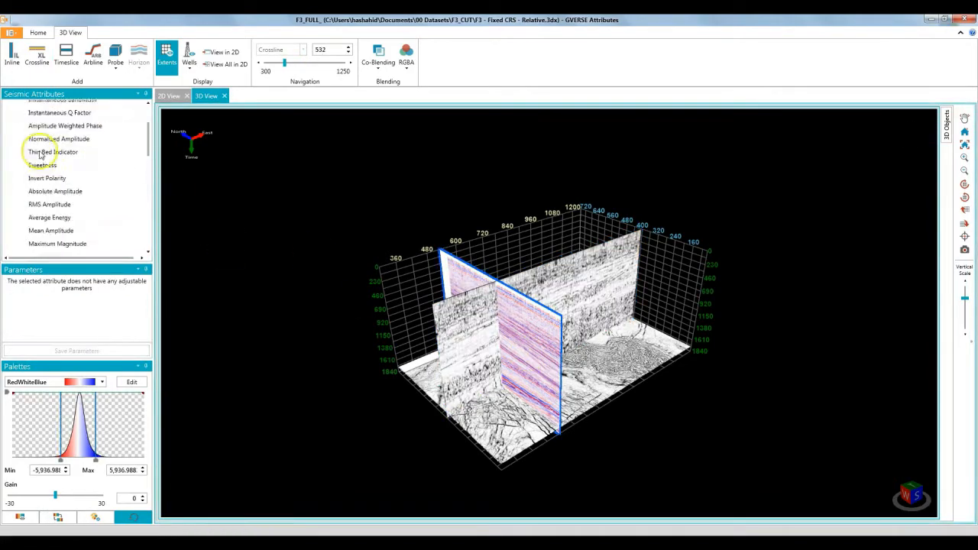
left_click(95, 191)
scroll(501, 399, "up", 3)
left_click_drag(500, 399, 580, 373)
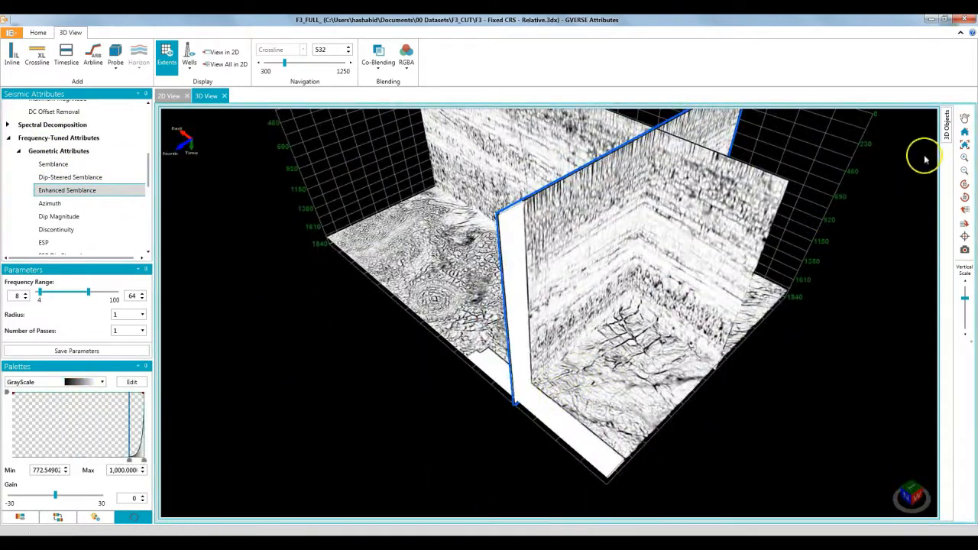
Delete the inline, crossline and timeslice objects from the 3D scene
left_click(945, 128)
left_click(944, 113)
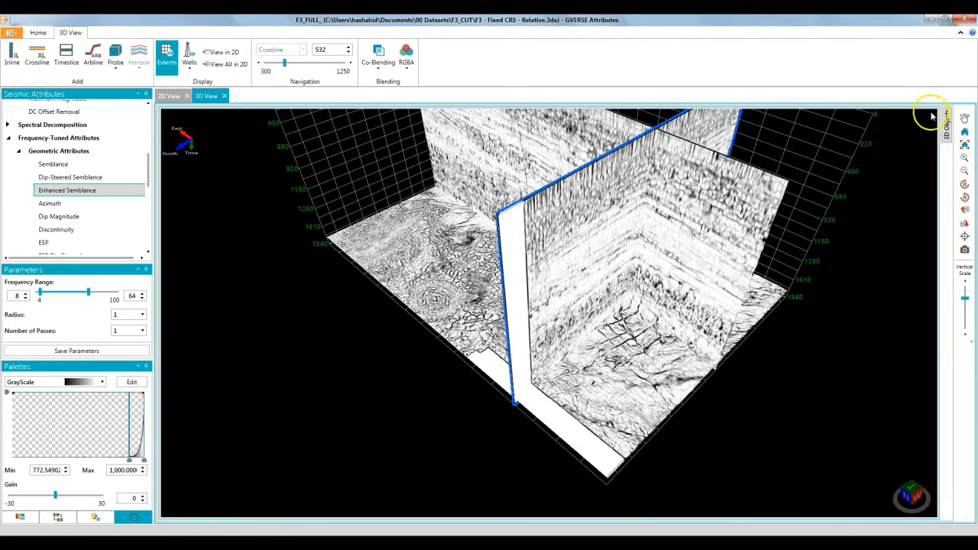
left_click(931, 137)
left_click(931, 150)
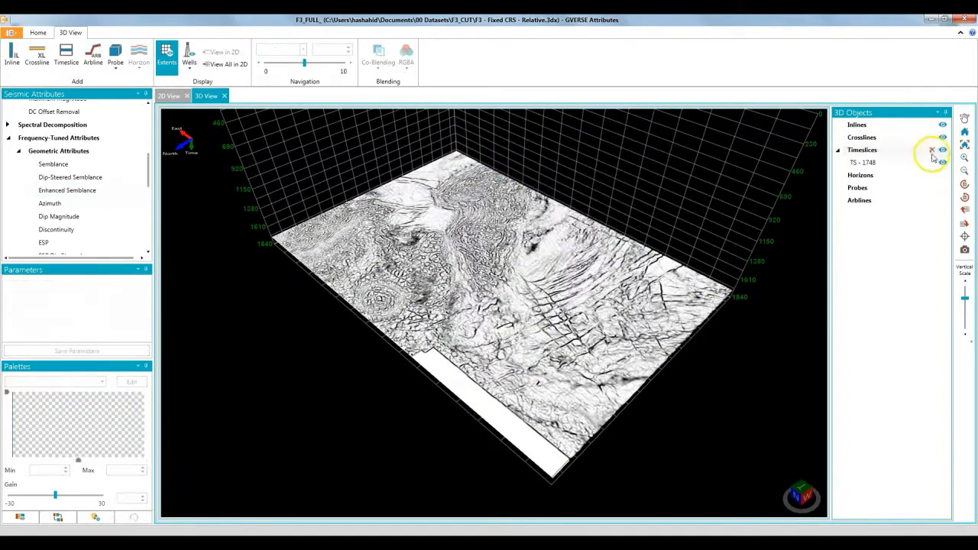
left_click(931, 162)
left_click(962, 145)
Show the wells and draw an arbline starting at Well-003 and running past Well-001 and Well-002
left_click(92, 55)
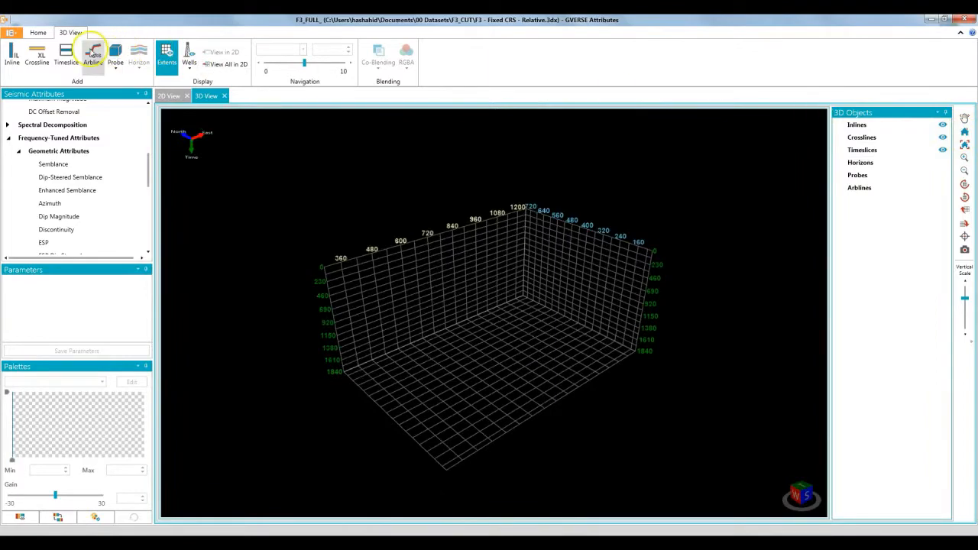
left_click(188, 55)
left_click(550, 390)
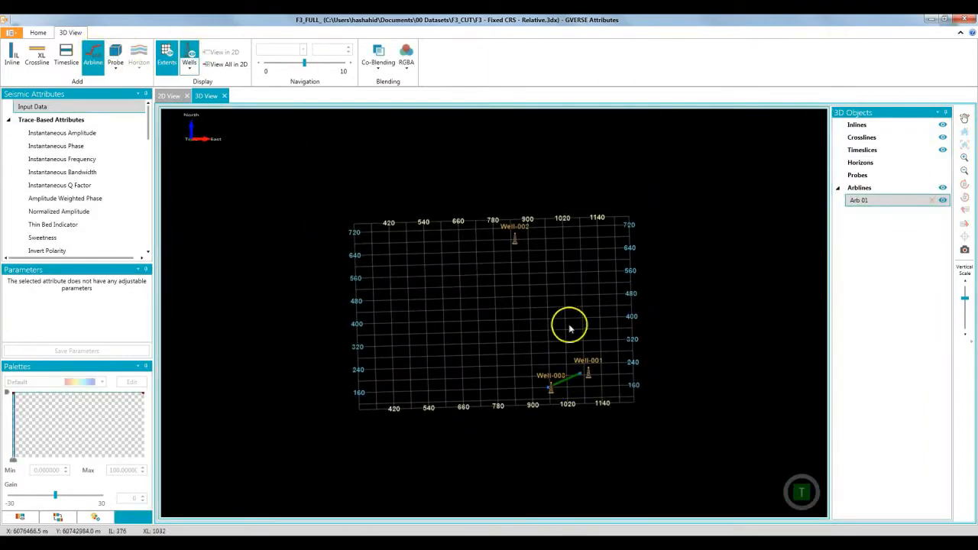
double_click(436, 237)
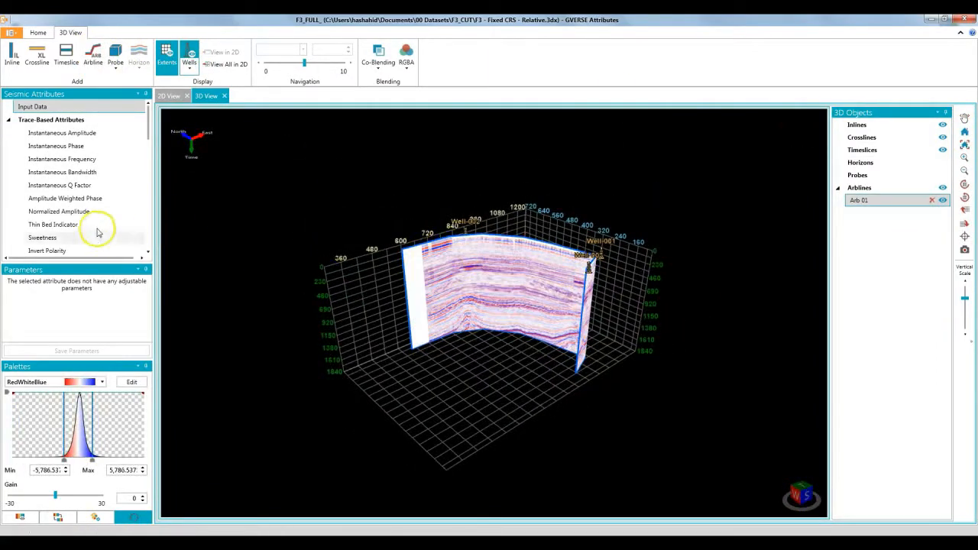
Apply the Sweetness attribute to the arbline and inspect the section from several angles
left_click(66, 239)
left_click_drag(560, 336, 579, 330)
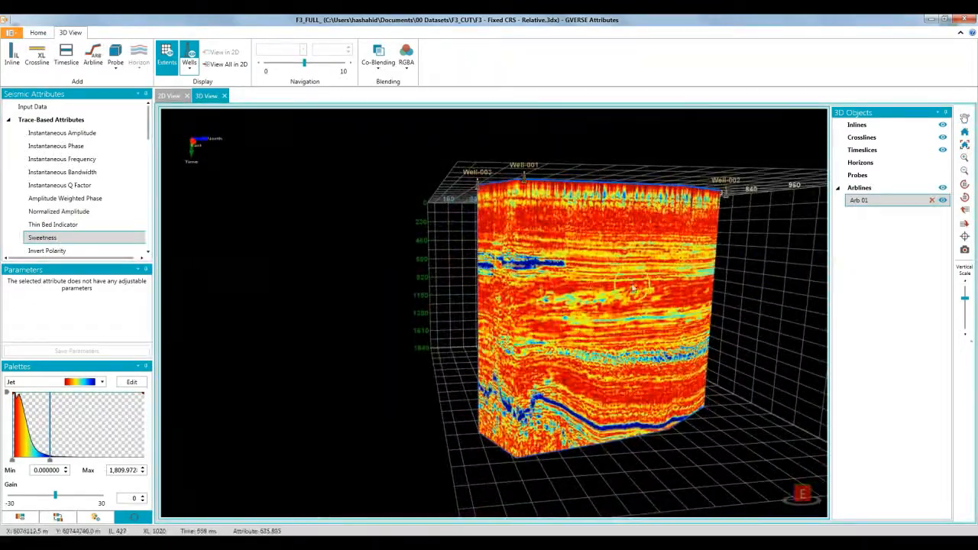
left_click_drag(677, 273, 655, 284)
Delete the arbline and add a 3D probe with its time thickness reduced to a shallow block
left_click(931, 200)
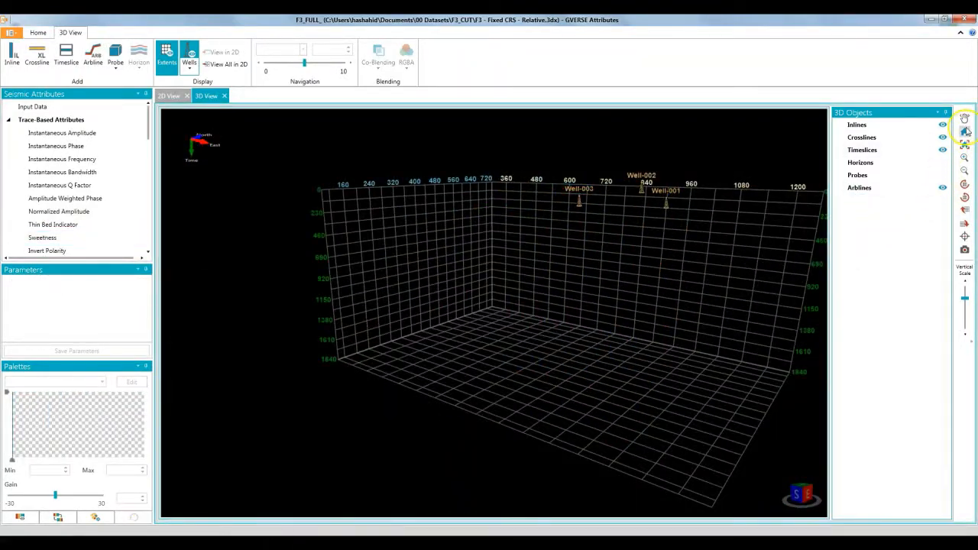
left_click(964, 132)
left_click(115, 53)
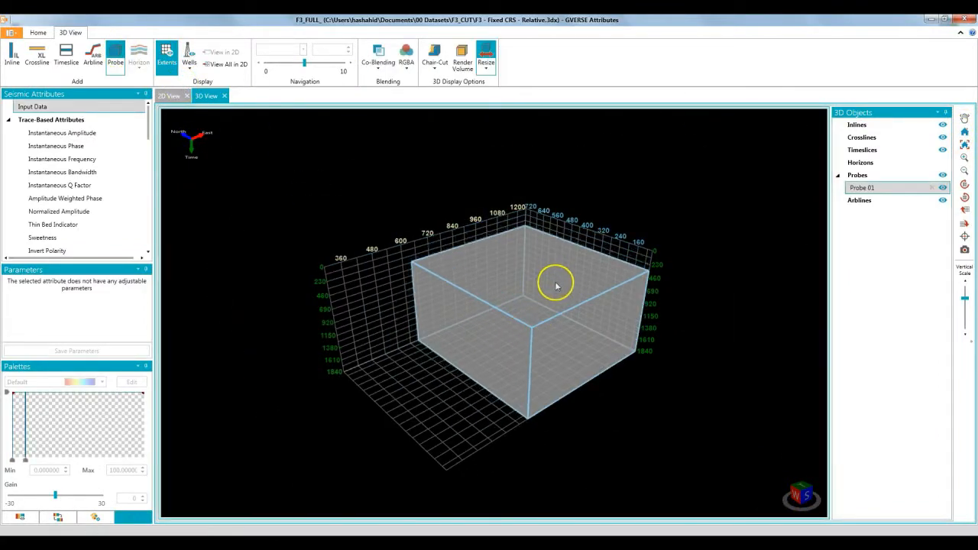
left_click_drag(565, 335, 547, 380)
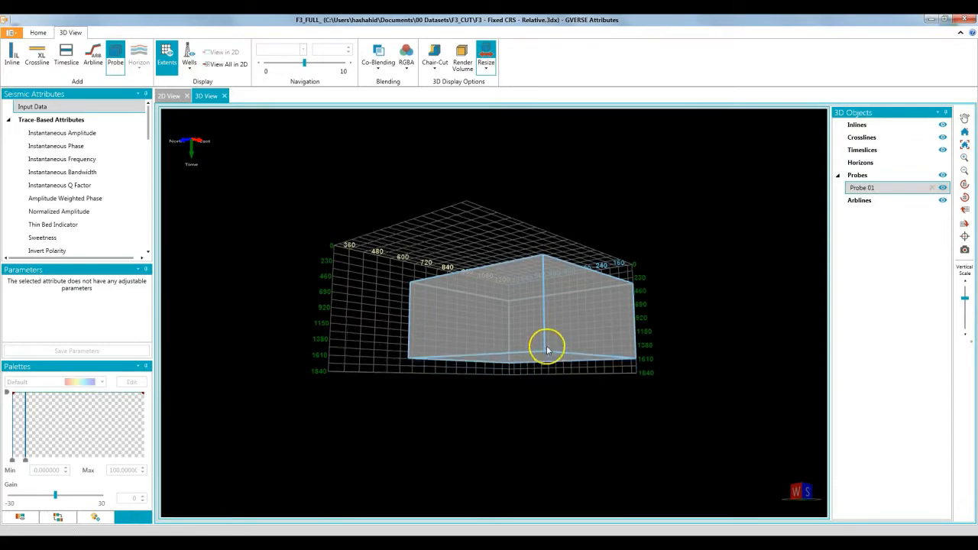
left_click_drag(546, 315, 543, 333)
double_click(543, 312)
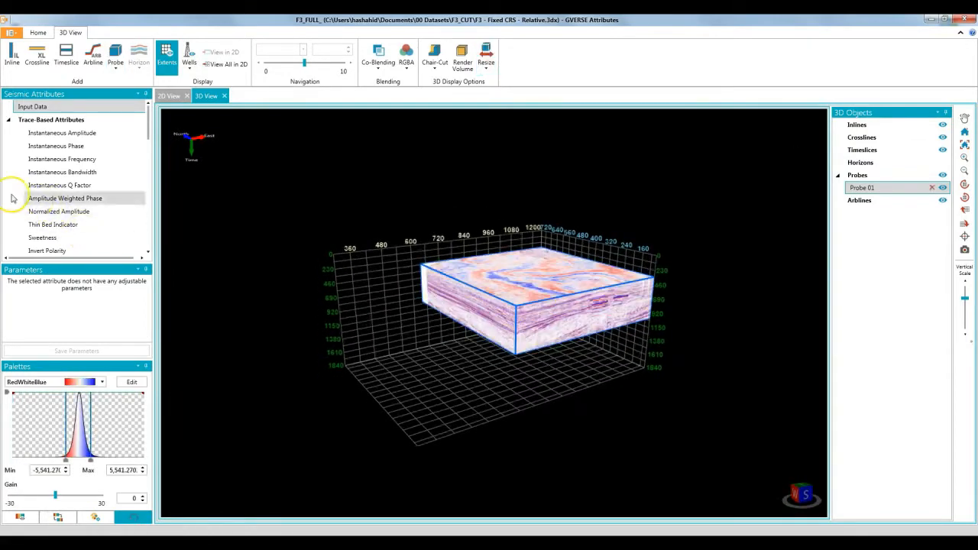
Apply the frequency-tuned Semblance attribute to the probe
scroll(23, 199, "down", 5)
left_click(69, 200)
scroll(497, 298, "up", 5)
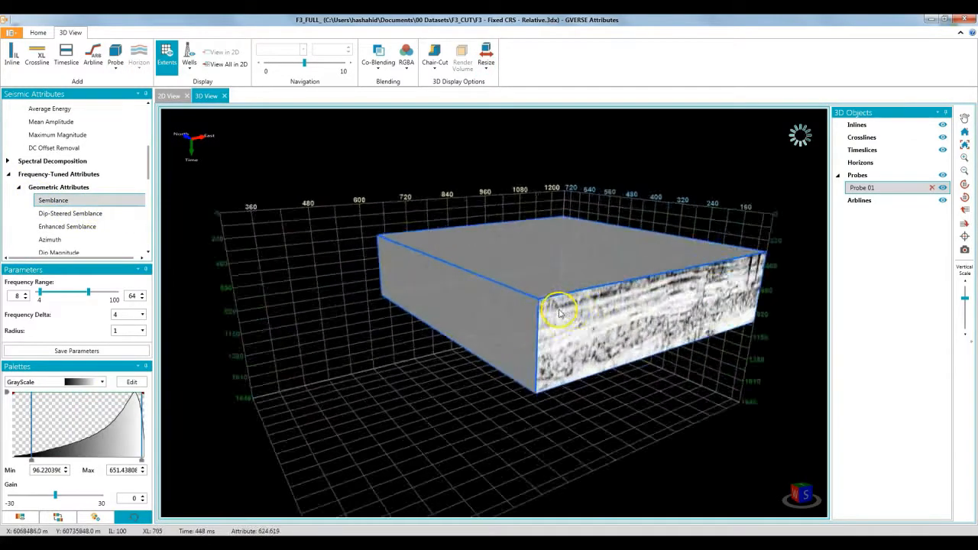
middle_click_drag(567, 296, 475, 323)
left_click_drag(445, 338, 468, 344)
Make a chair-cut in the probe's near corner, shrink the cut and inspect its inner faces
left_click(436, 69)
left_click(447, 122)
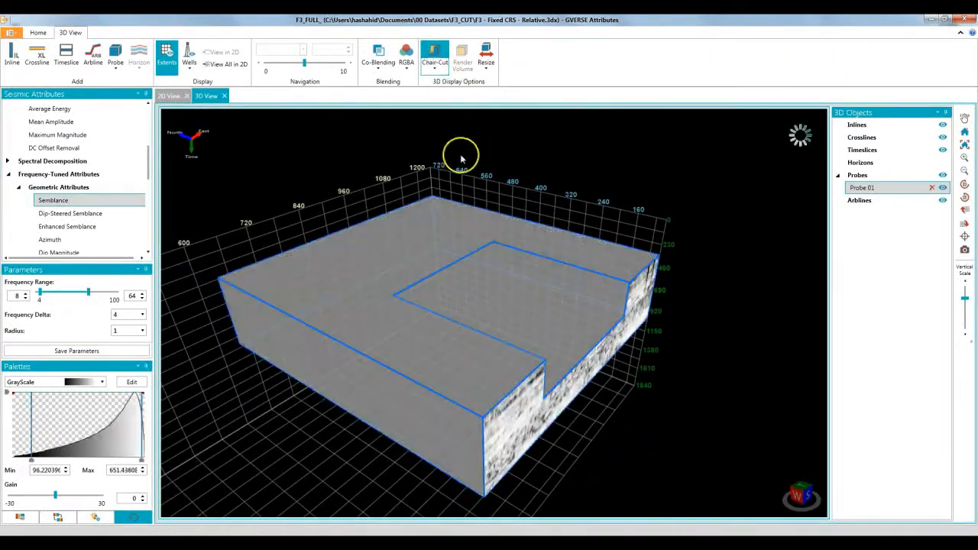
left_click_drag(448, 281, 476, 348)
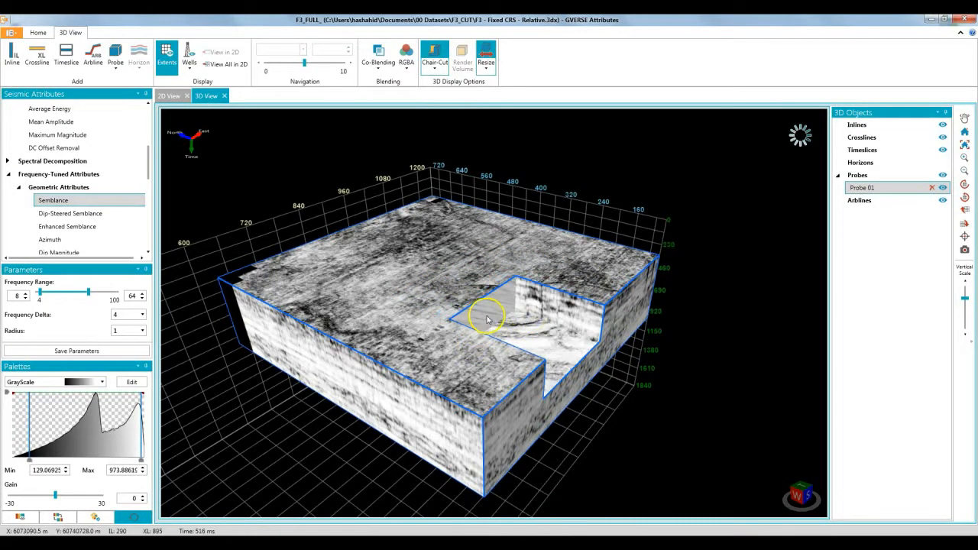
scroll(504, 314, "up", 5)
left_click_drag(530, 347, 498, 364)
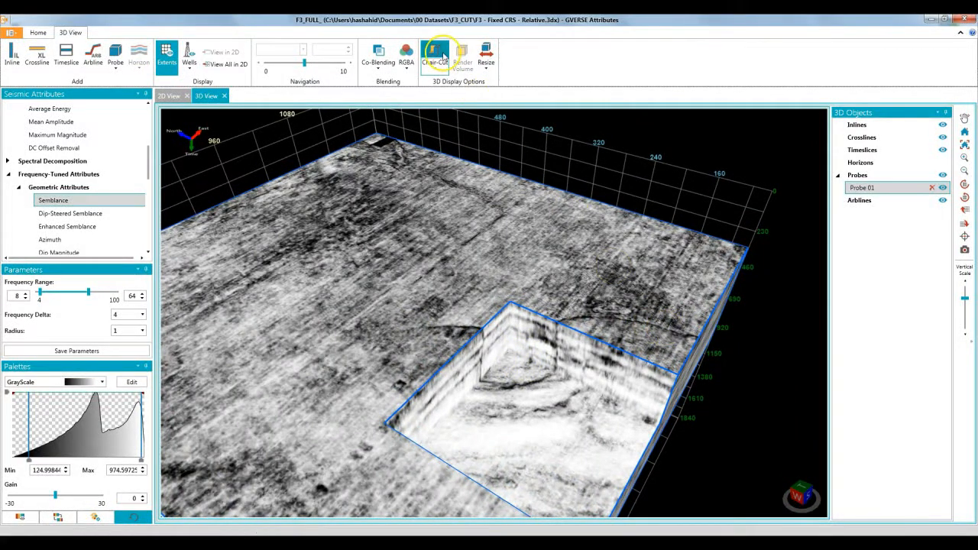
Remove the probe's chair-cut and render the probe as a volume using its Input Data
left_click(442, 57)
scroll(46, 114, "up", 5)
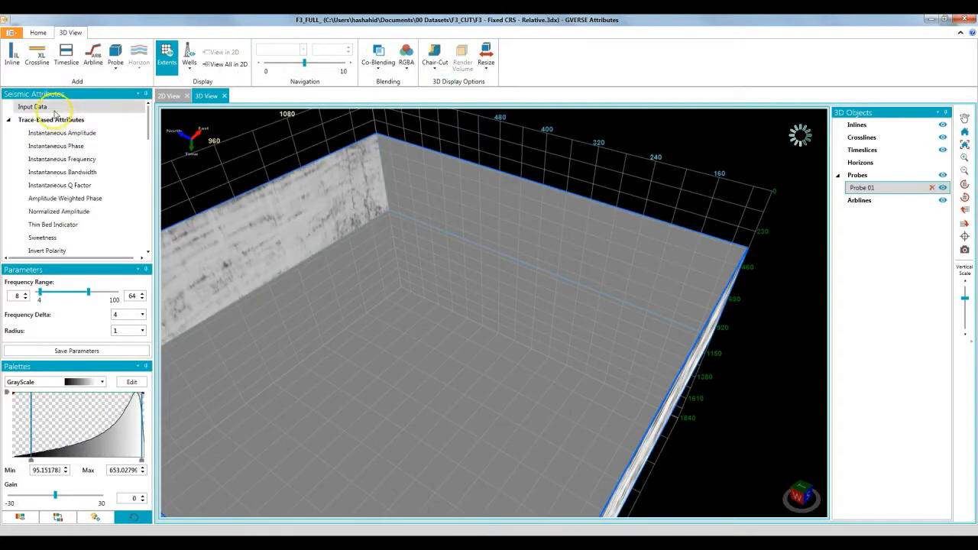
left_click(52, 108)
left_click(463, 58)
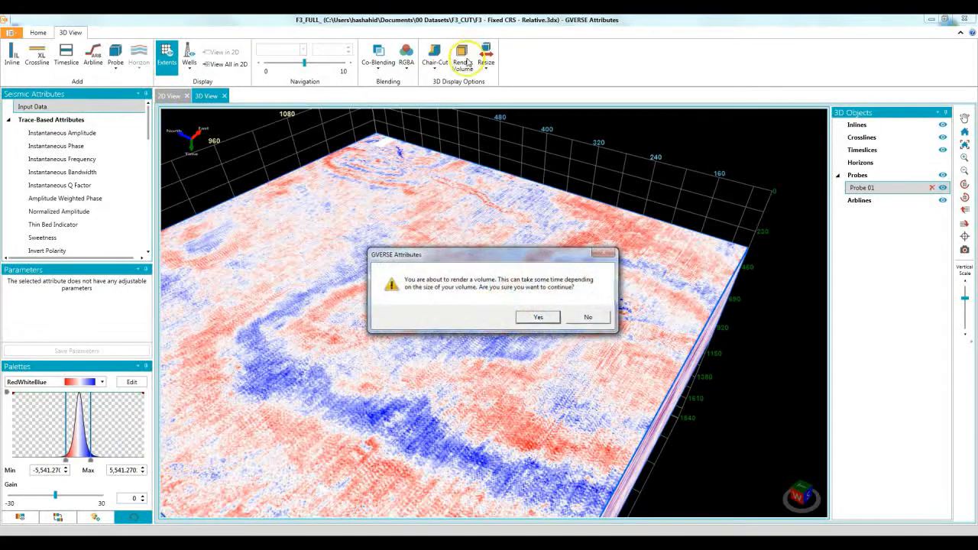
left_click(537, 318)
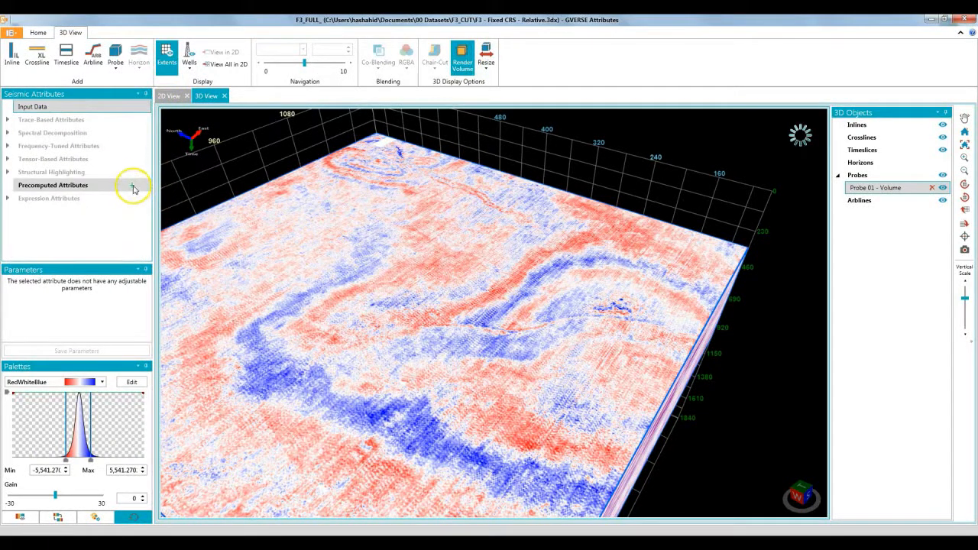
Import the precomputed attribute file "F3 - Fixed CRS - Relative - TraceBased - Average Energy.3dx" under its default name
left_click(132, 189)
left_click(377, 91)
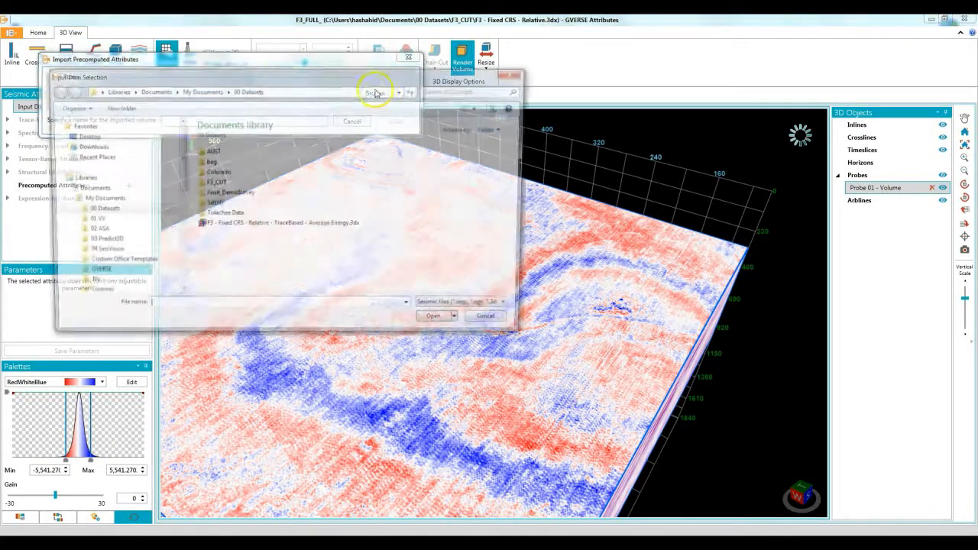
double_click(281, 225)
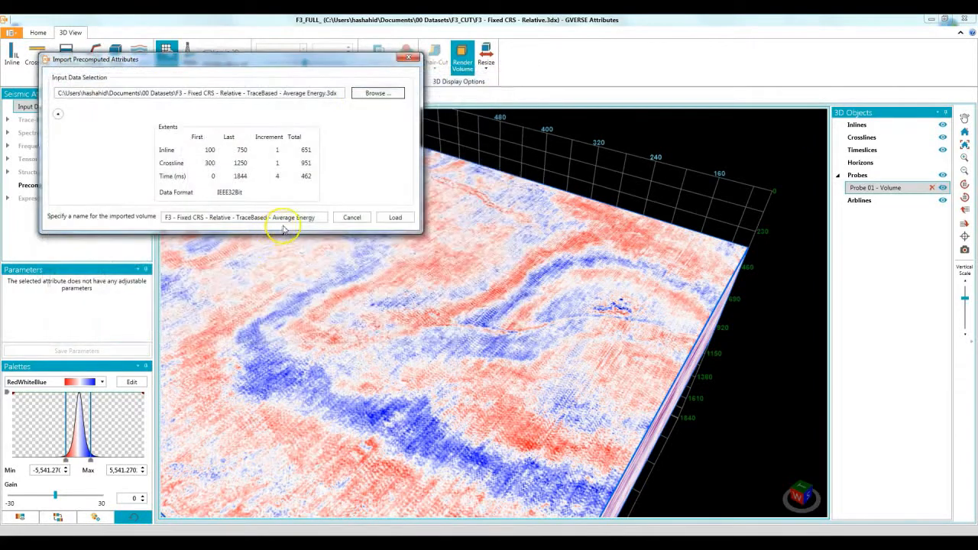
left_click(394, 217)
Apply the imported Average Energy attribute to the rendered probe volume
left_click(114, 198)
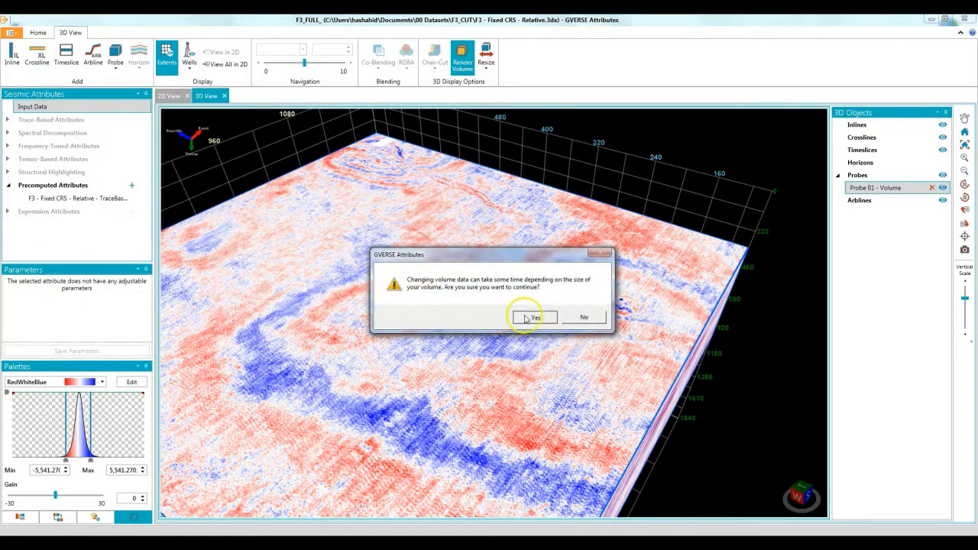
left_click(532, 317)
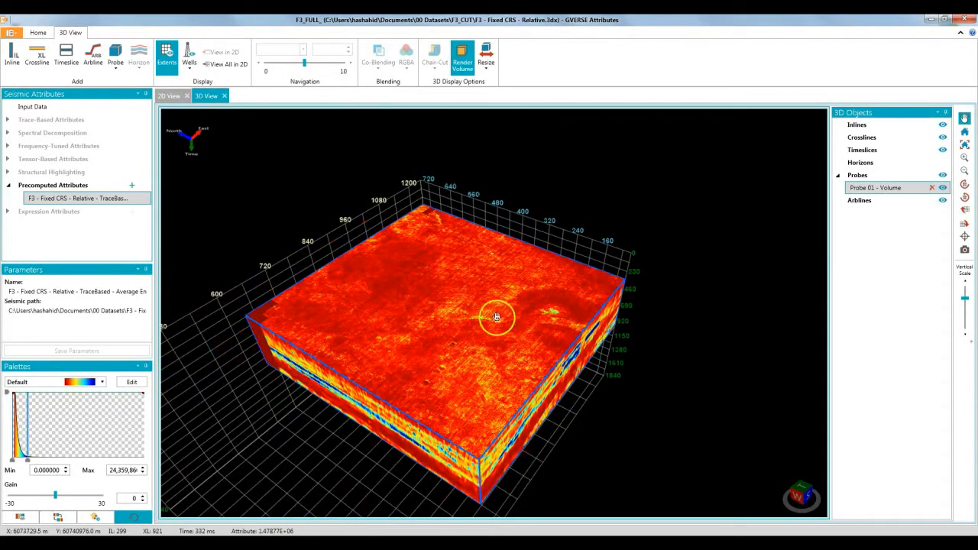
left_click_drag(497, 317, 703, 339)
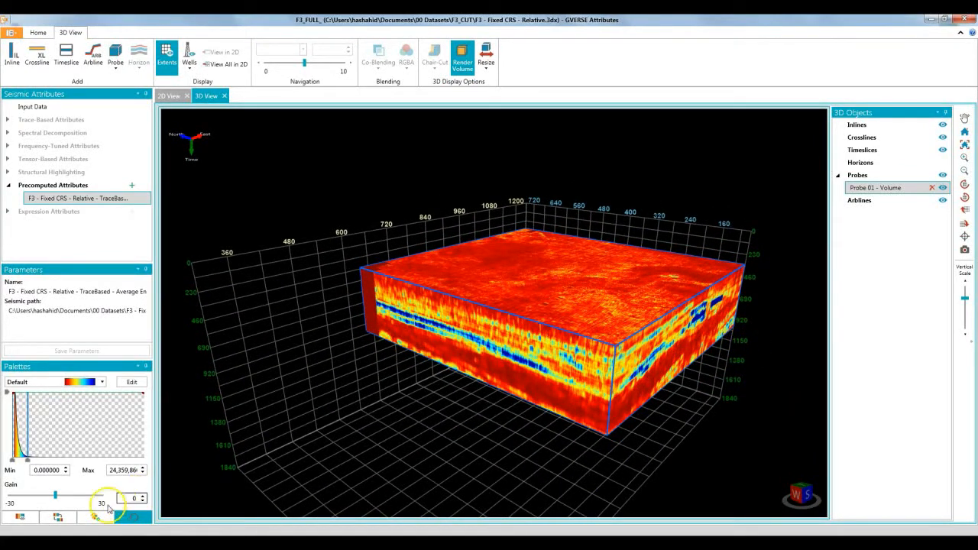
Shape the palette's opacity curve to hide the low-energy values and inspect the remaining bodies in the volume from several angles
left_click(59, 519)
mouse_move(29, 461)
left_mouse_down()
mouse_move(23, 419)
mouse_move(31, 402)
mouse_move(36, 411)
left_mouse_up()
scroll(633, 312, "up", 5)
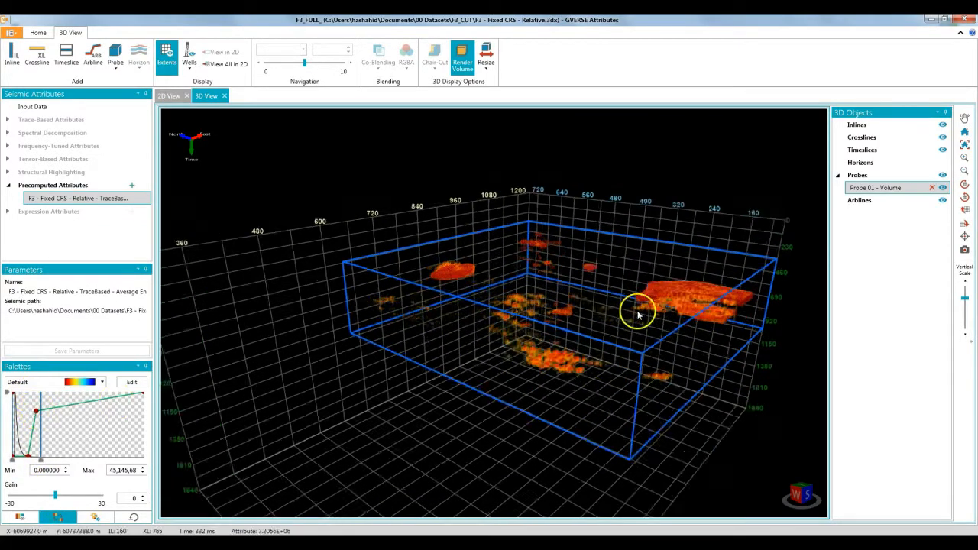
scroll(624, 328, "up", 10)
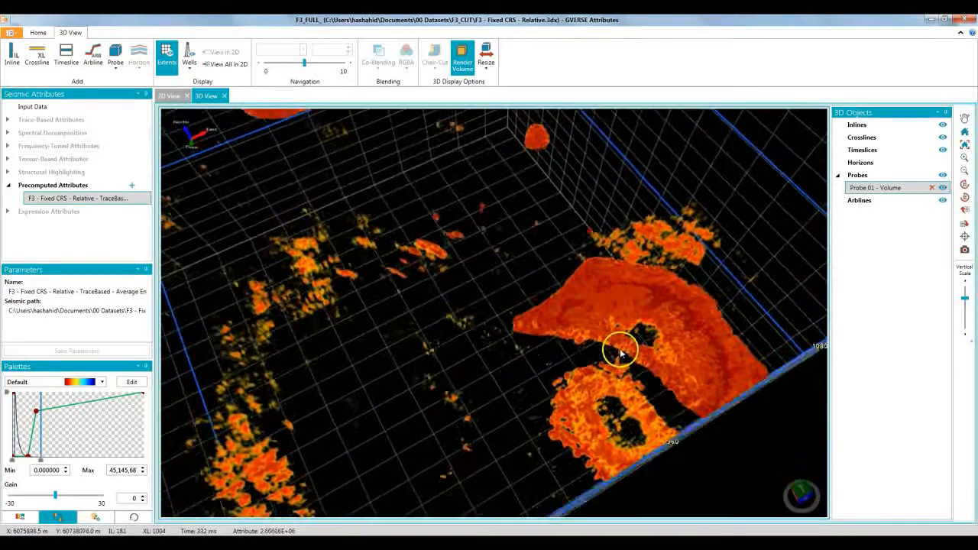
scroll(569, 328, "down", 10)
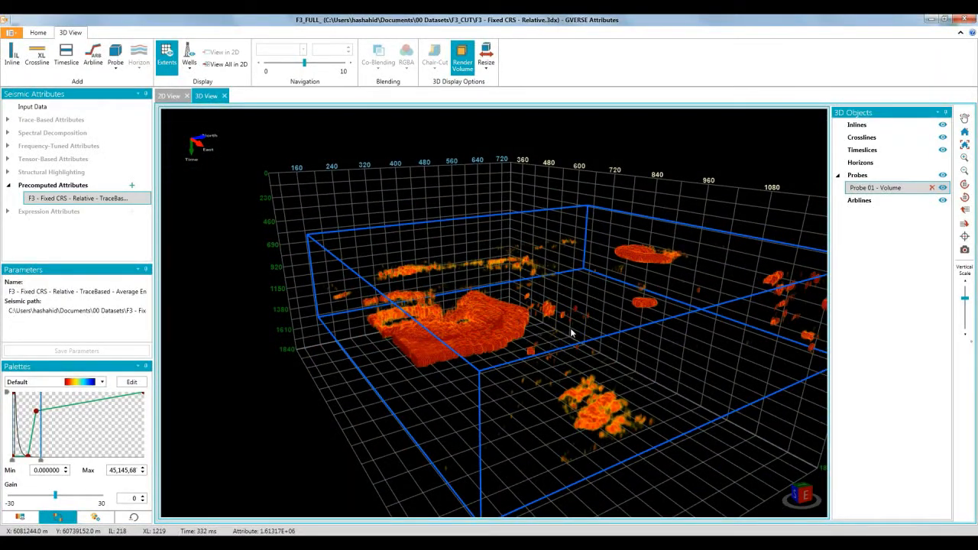
left_click(964, 131)
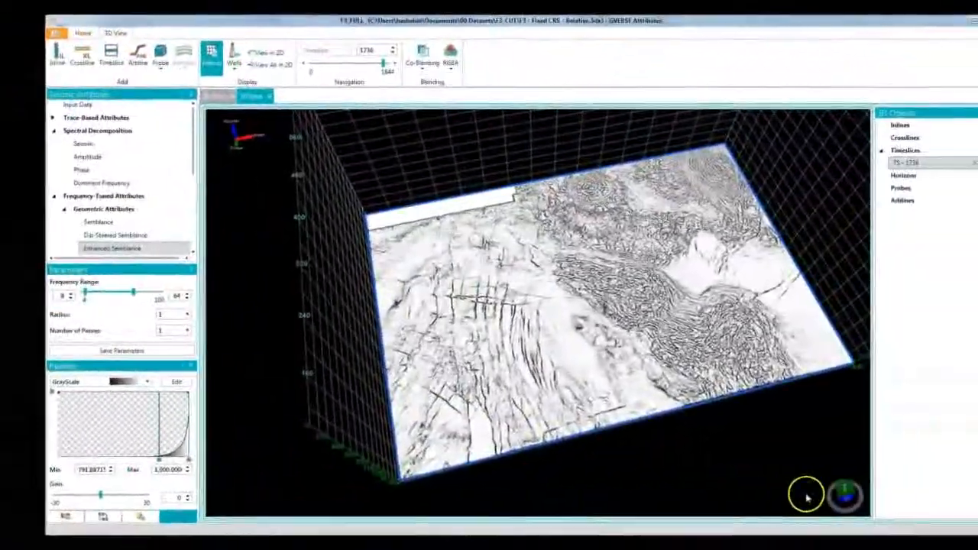
Co-blend Dominant Frequency over the Enhanced Semblance timeslice at 1736 ms with the overlay at about 23%
left_click_drag(800, 497, 795, 490)
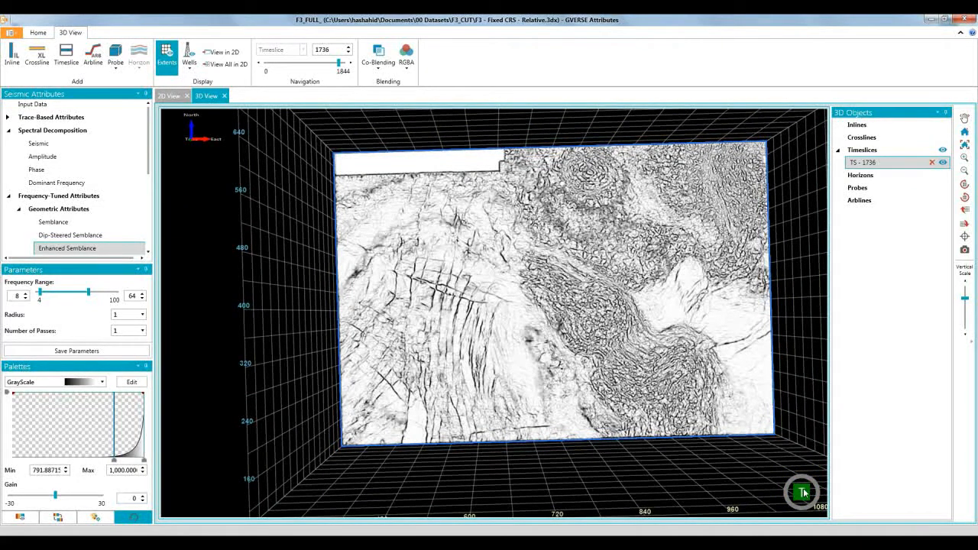
scroll(487, 371, "up", 5)
middle_click_drag(414, 383, 394, 374)
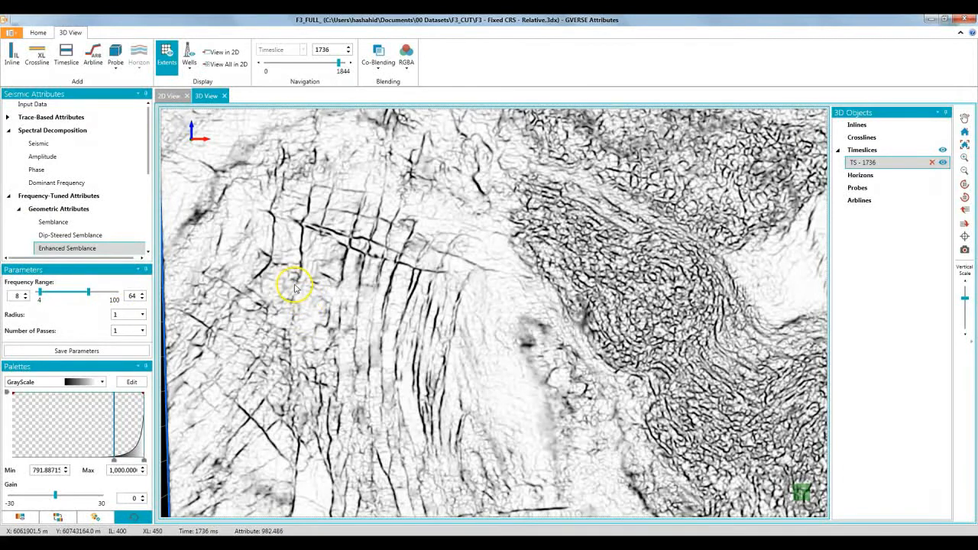
left_click(377, 55)
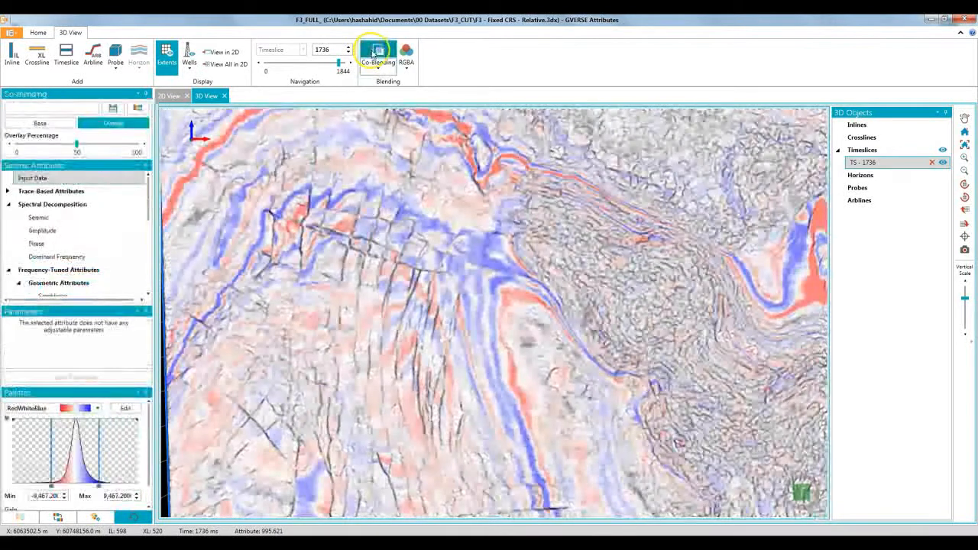
left_click(64, 255)
left_click_drag(77, 144, 45, 146)
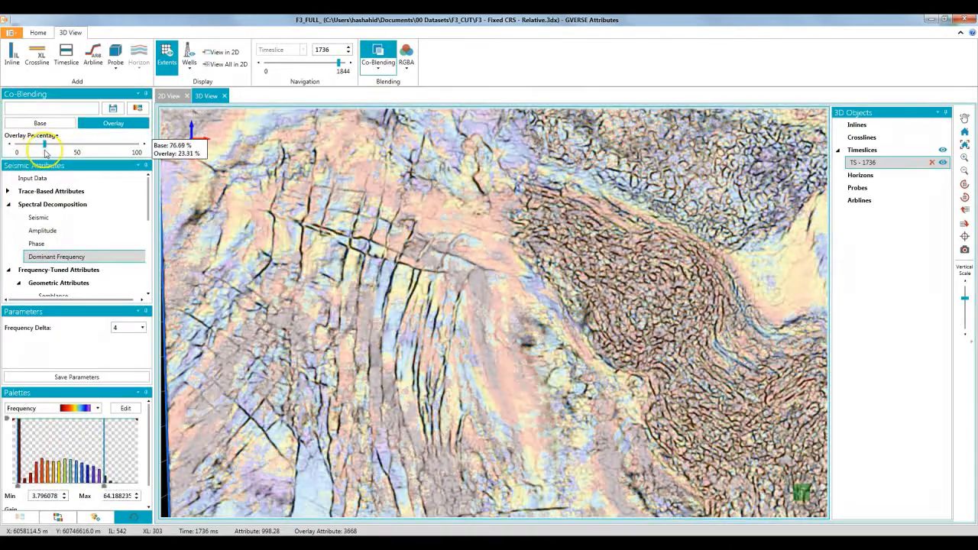
left_click_drag(367, 420, 483, 390)
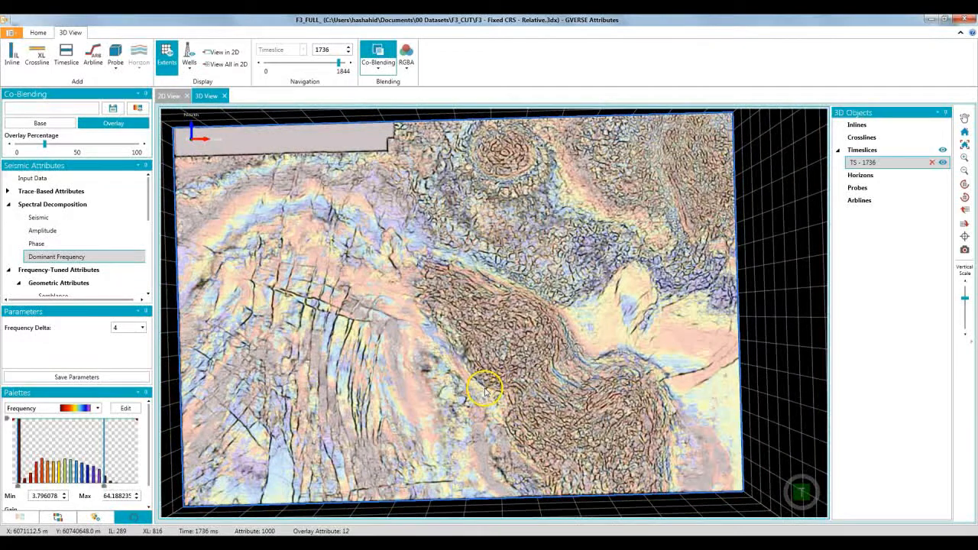
Apply the spectral decomposition Amplitude attribute to the 2D timeslice at 1036 ms and compare frequencies 24, 44 and 64
left_click(176, 97)
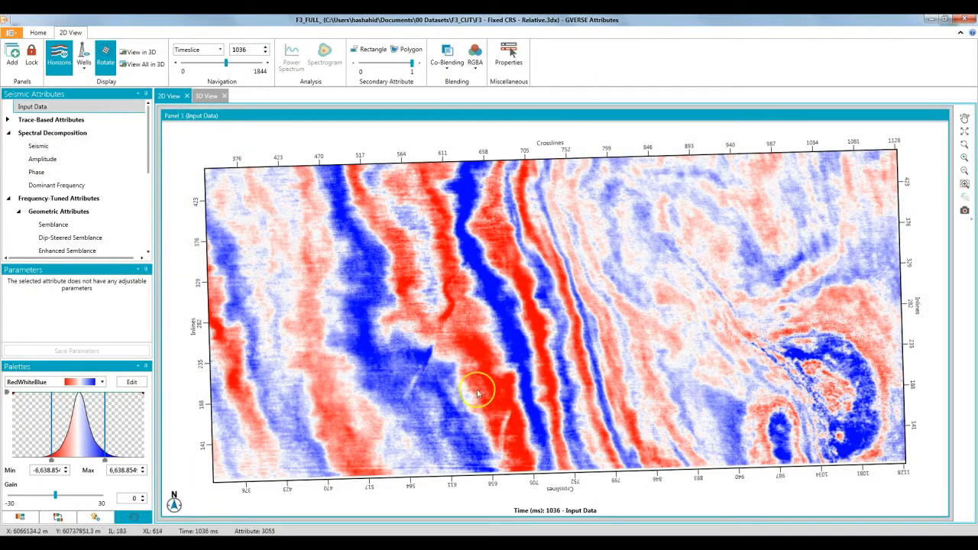
left_click(80, 159)
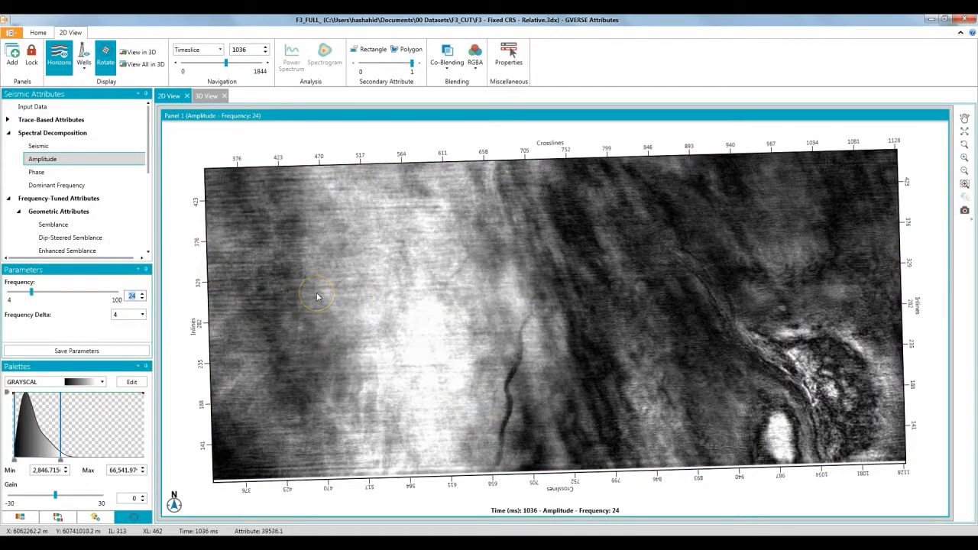
key("Return")
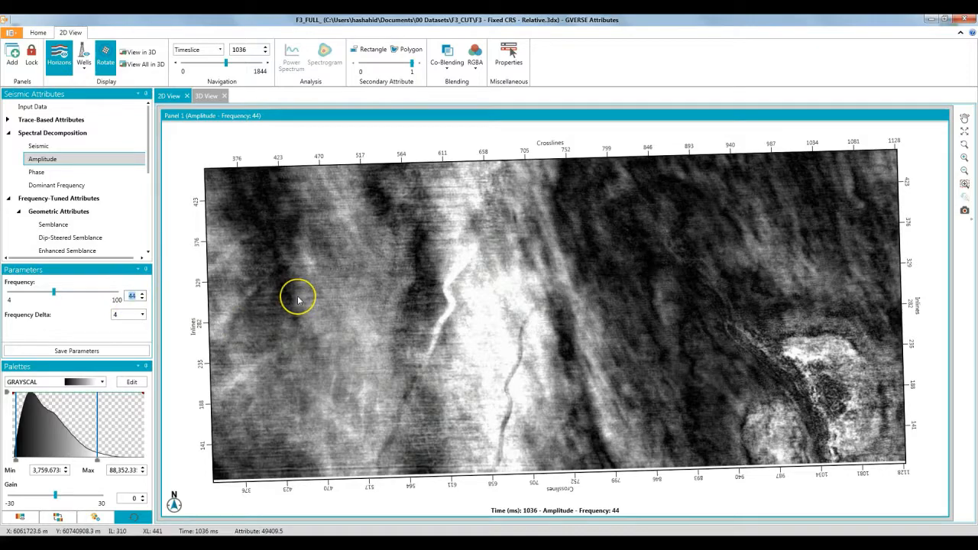
key("Return")
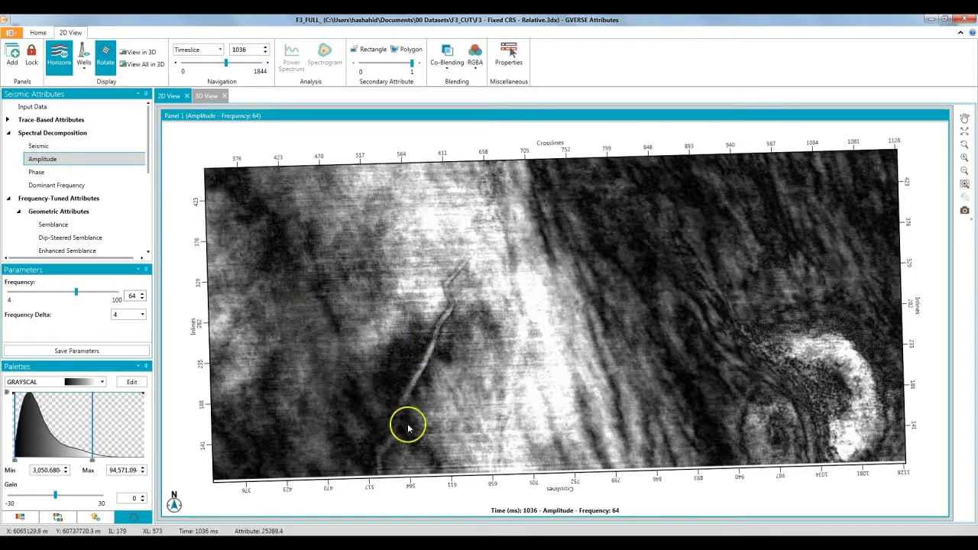
Apply the saved RGBA blending profile Channel_Blend to the 1036 ms timeslice
left_click(474, 67)
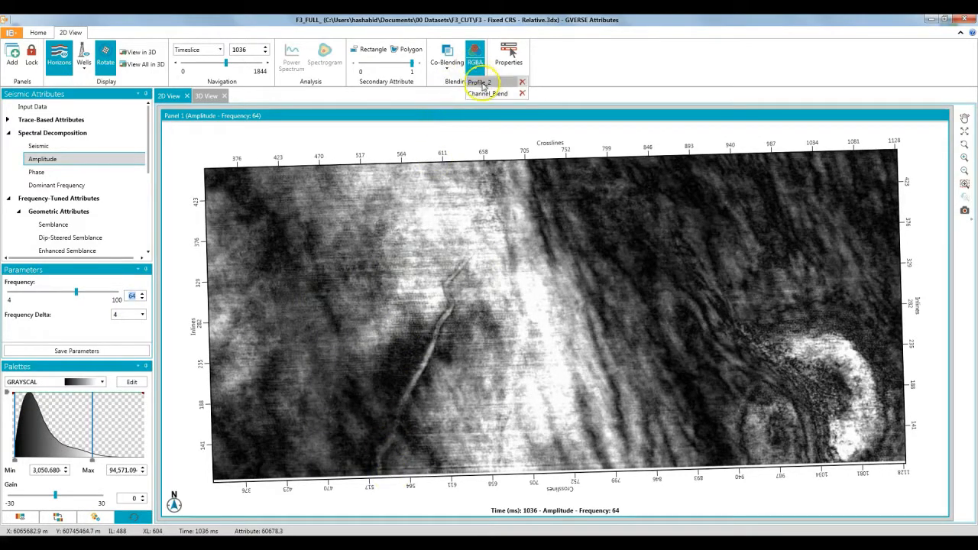
left_click(489, 93)
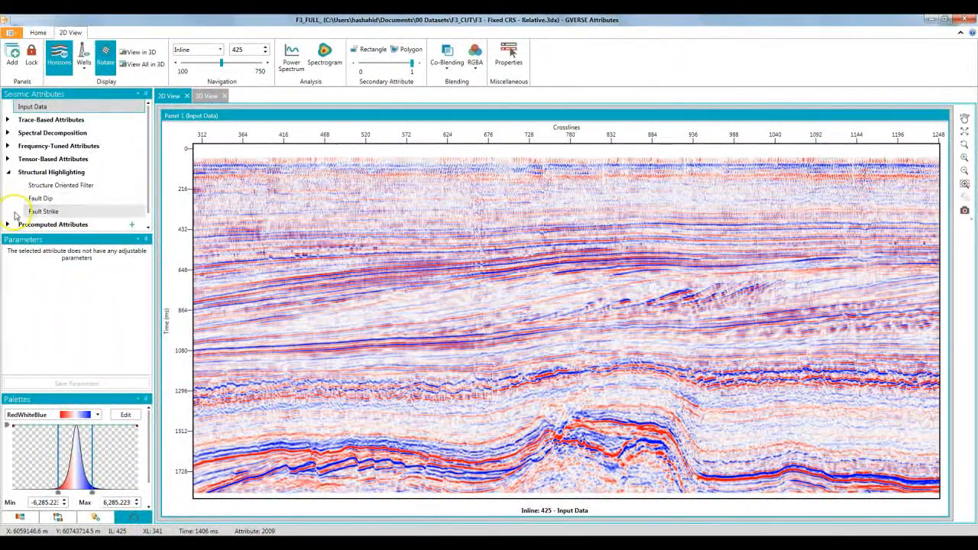
Draw a secondary-attribute rectangle on inline 425, up to about crossline 625 and from about 590 to 1810 ms
left_click(354, 50)
left_click_drag(194, 260, 448, 486)
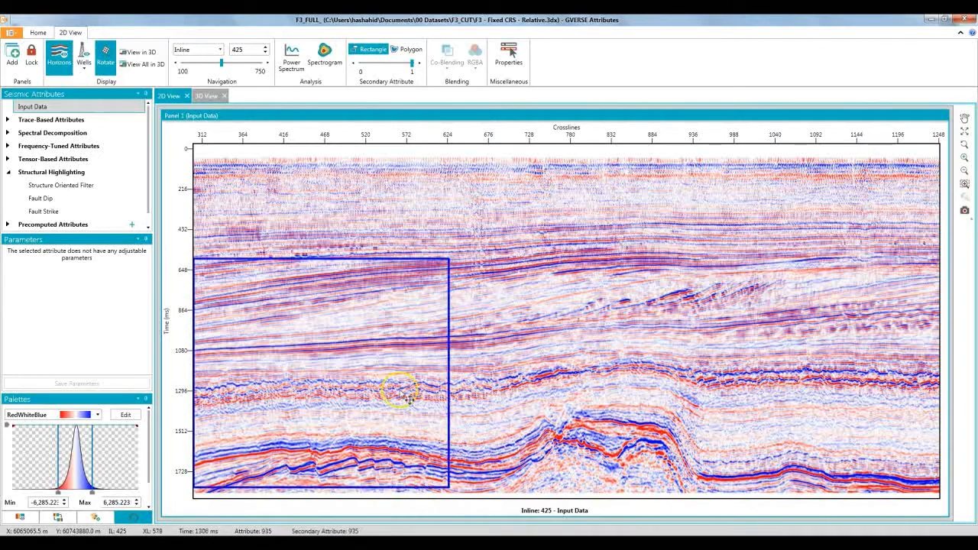
scroll(409, 397, "up", 3)
Apply the Structure Oriented Filter inside the rectangle and shift the rectangle sideways to compare filtered and original data
left_click(77, 185)
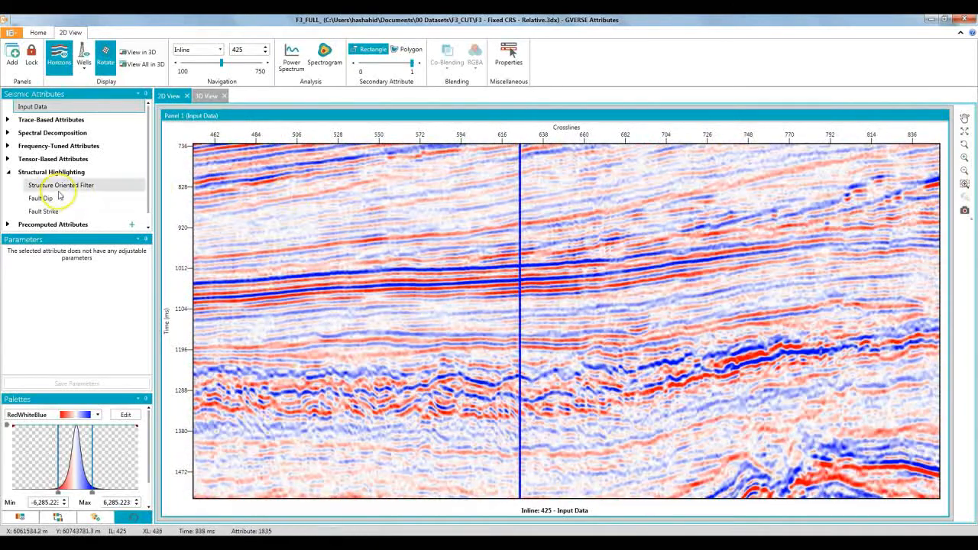
left_click_drag(402, 374, 296, 394)
left_click_drag(464, 393, 377, 391)
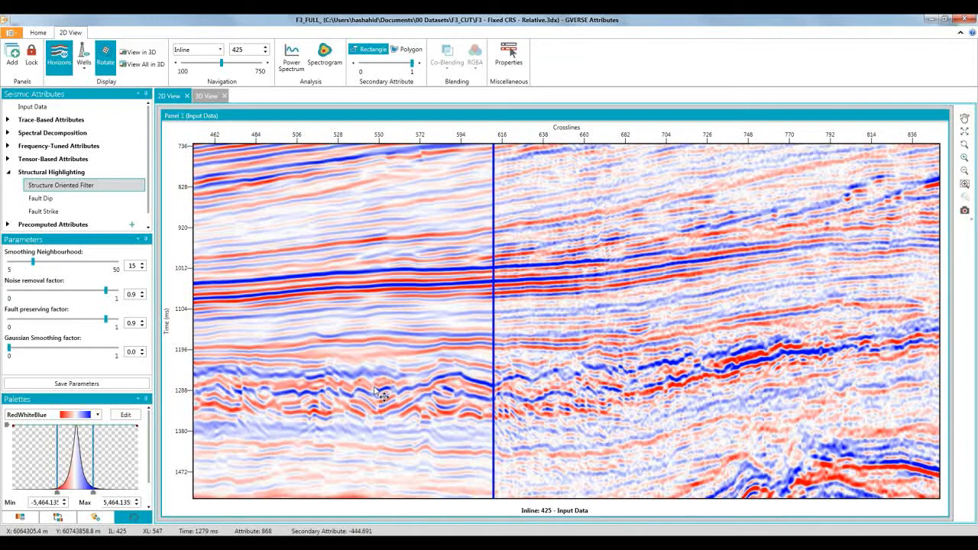
Remove the secondary-attribute rectangle and apply Fault Dip to the whole inline 425 section
left_click(378, 49)
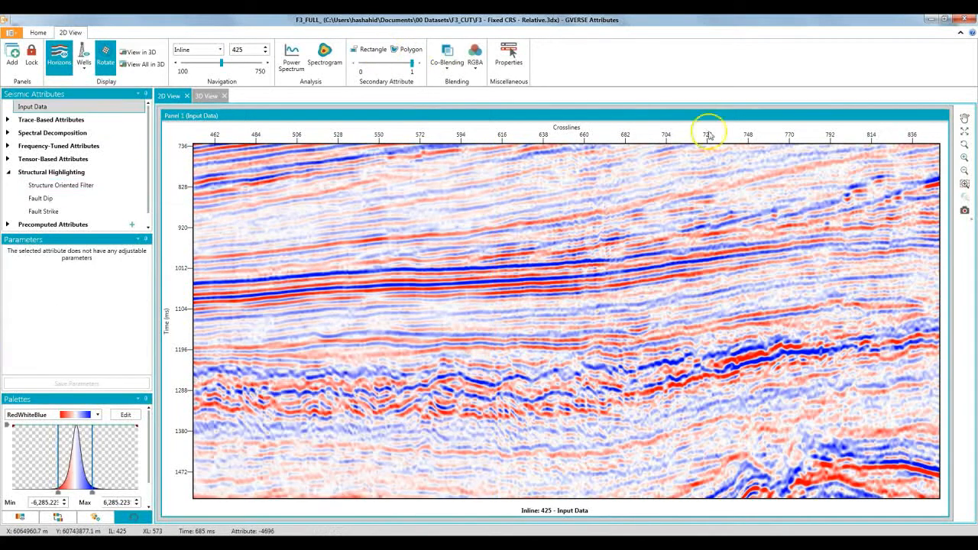
left_click(966, 132)
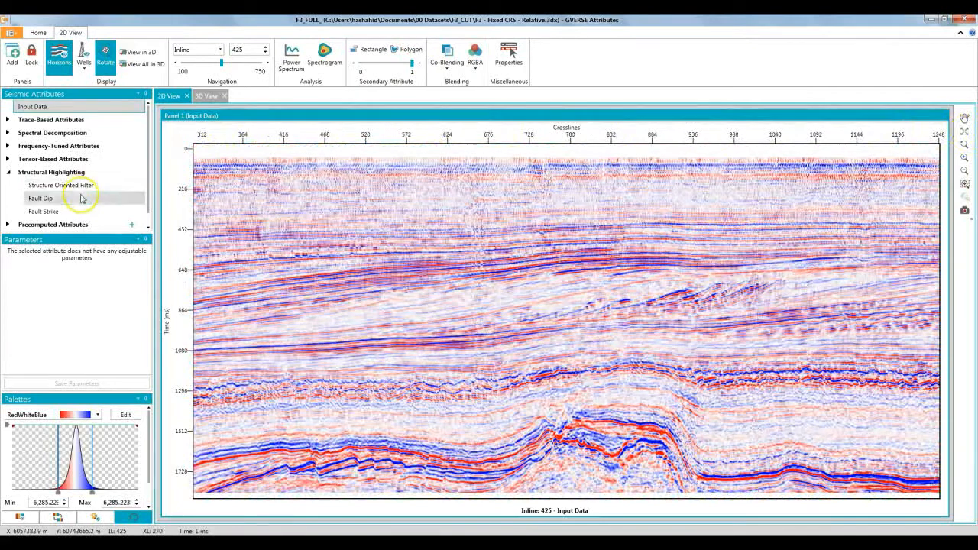
left_click(42, 197)
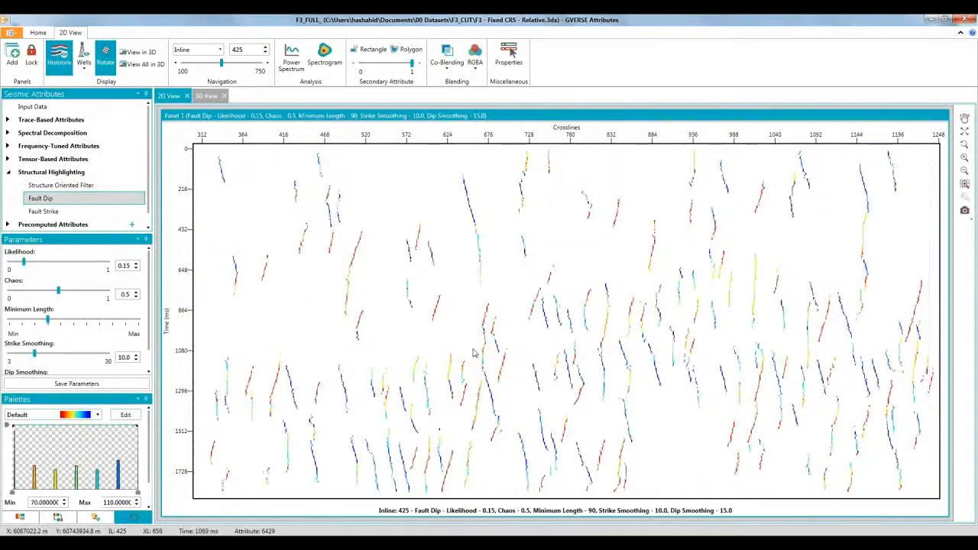
scroll(473, 353, "up", 5)
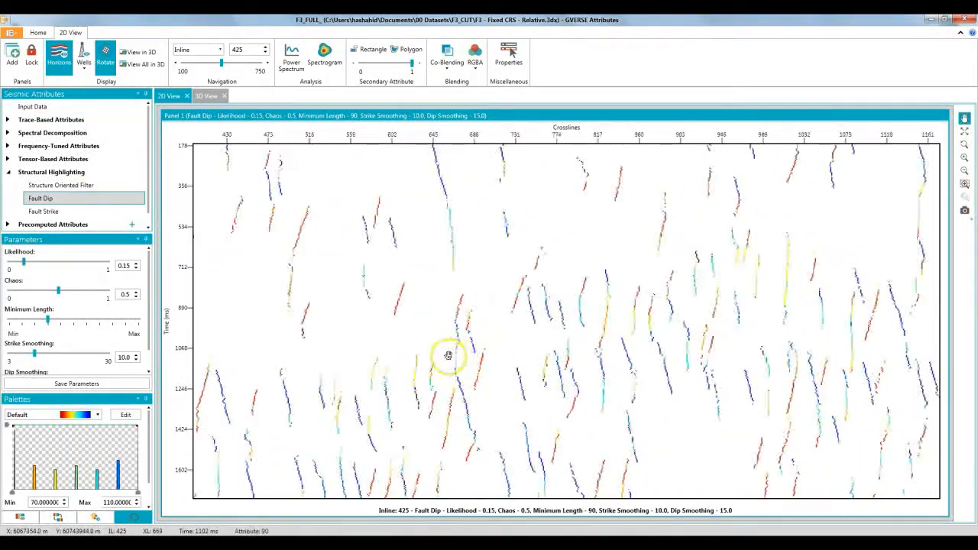
Set the Fault Dip parameters to Likelihood 0.21, Chaos 0.2 and Minimum Length 120, and inspect the faults on the section
left_click(136, 263)
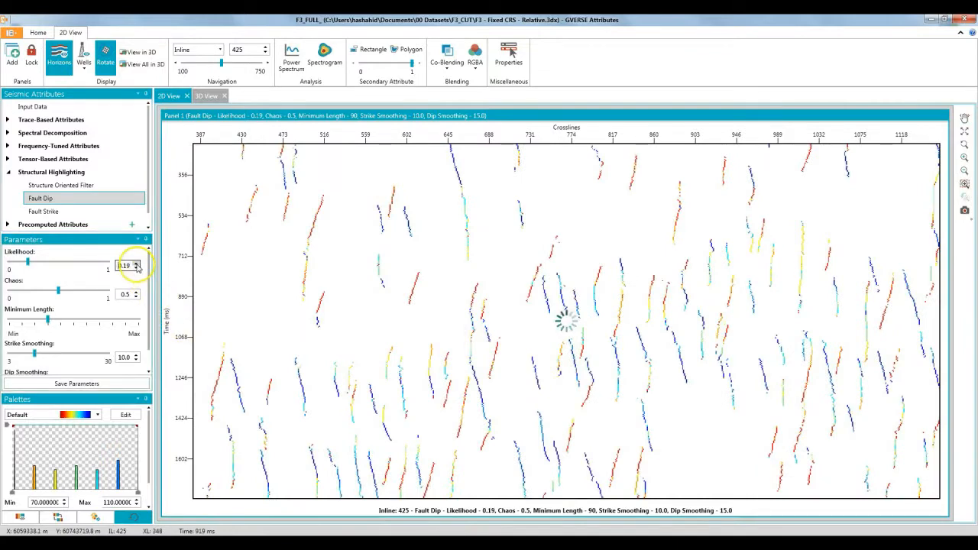
left_click(136, 297)
left_click_drag(47, 319, 61, 320)
scroll(393, 339, "up", 2)
scroll(498, 356, "up", 1)
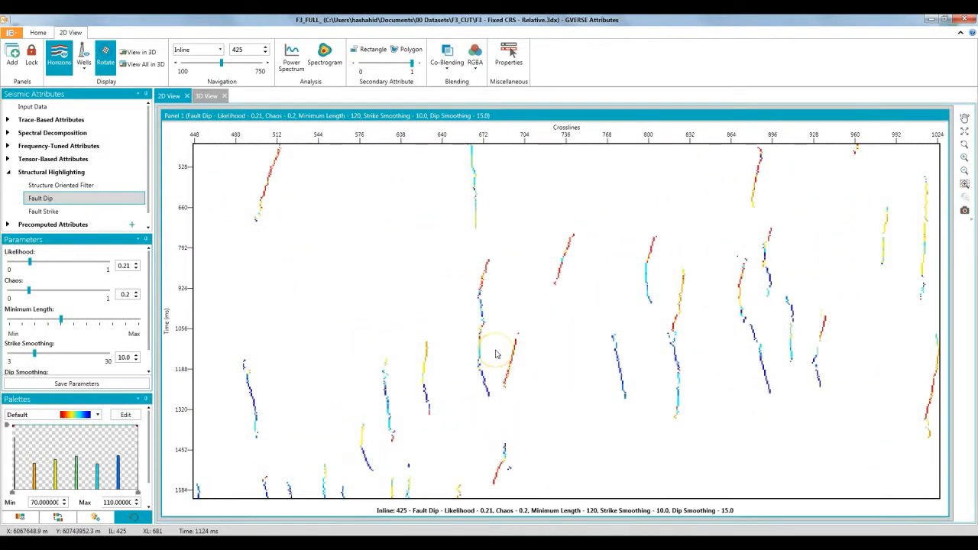
scroll(495, 355, "down", 1)
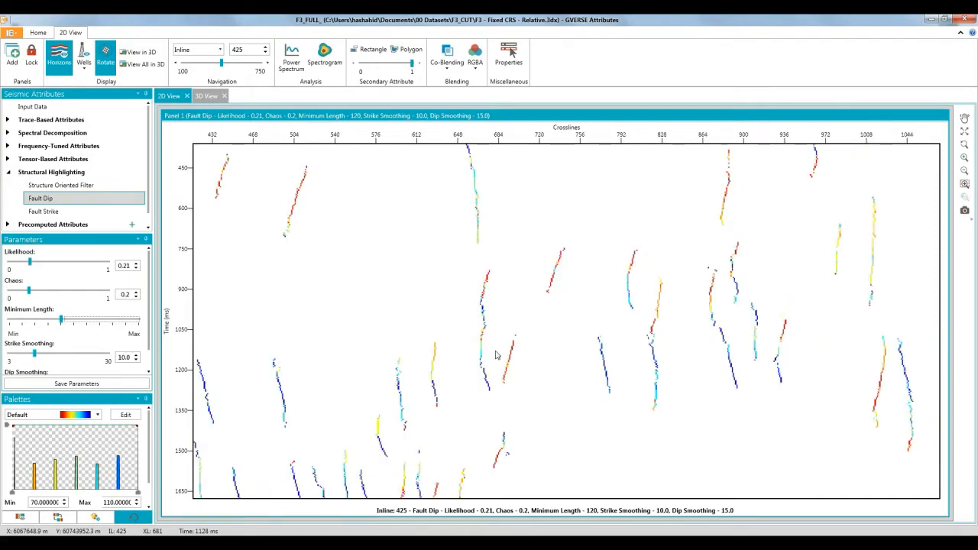
Inspect the Fault Dip overlay in 3D where inline 346 meets the timeslice at 1708 ms
left_click(208, 96)
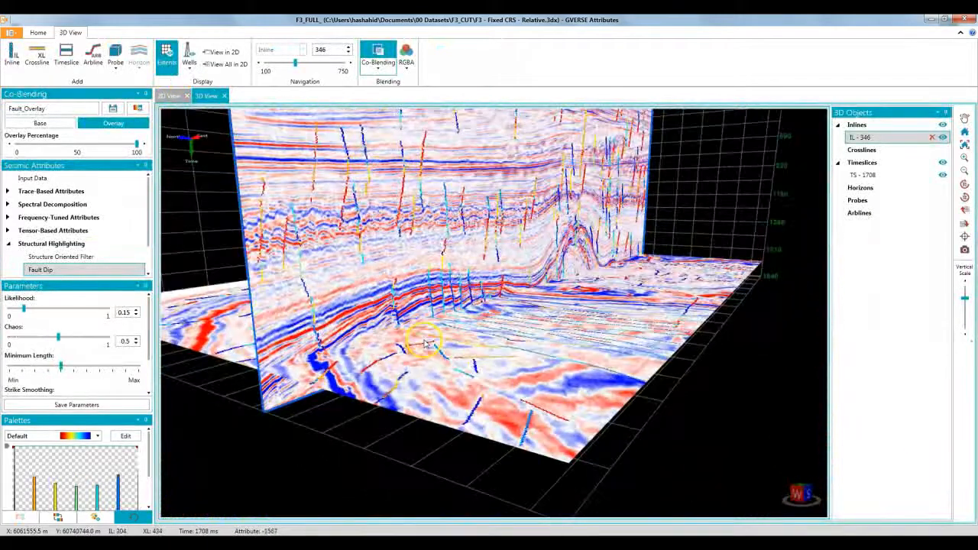
middle_click_drag(425, 344, 533, 345)
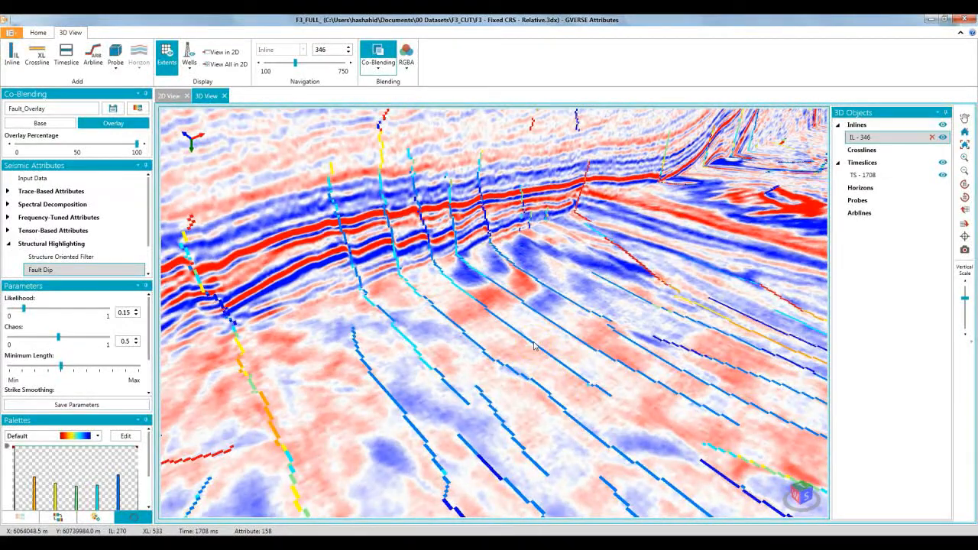